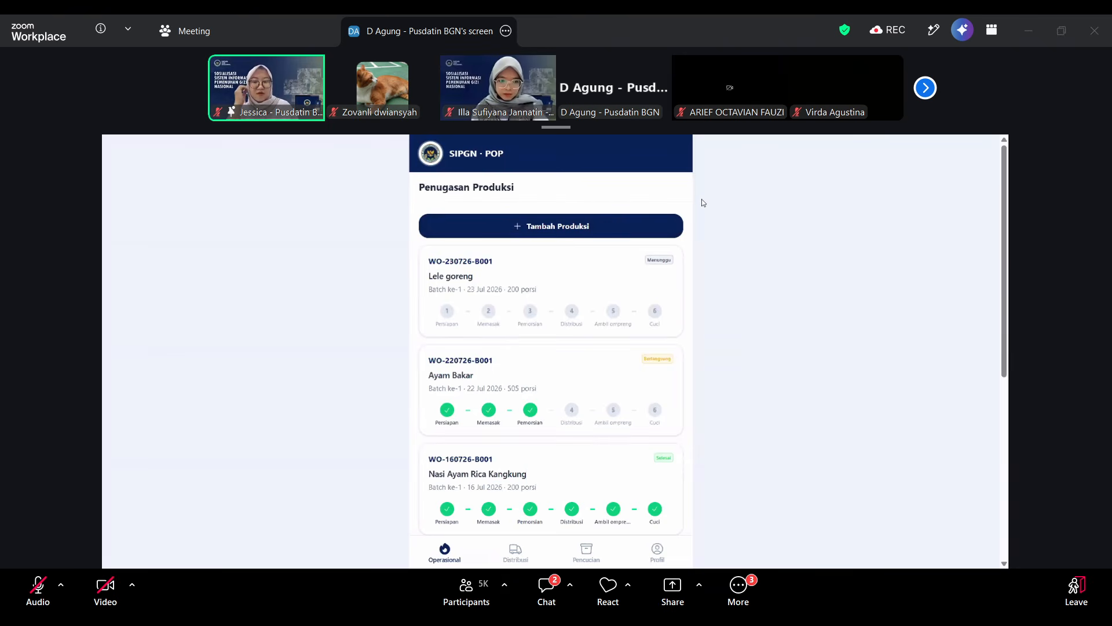
Add a new production task with the MBG receiving date 23/07/2026 and batch 2.
{"action": "left_click", "coordinate": [539, 227]}
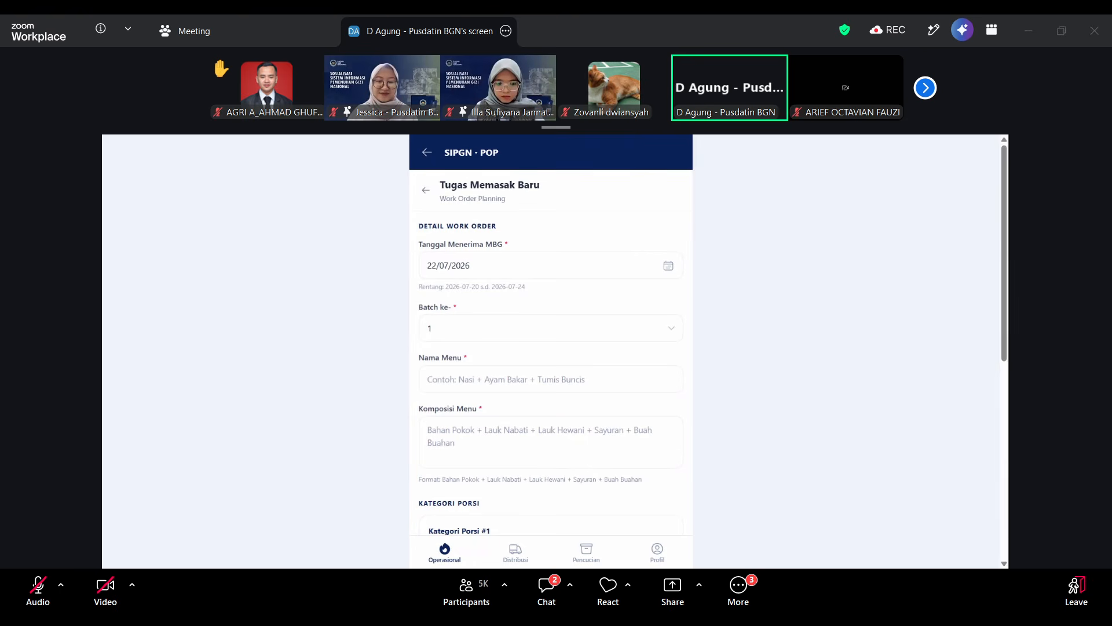
{"action": "left_click", "coordinate": [497, 268]}
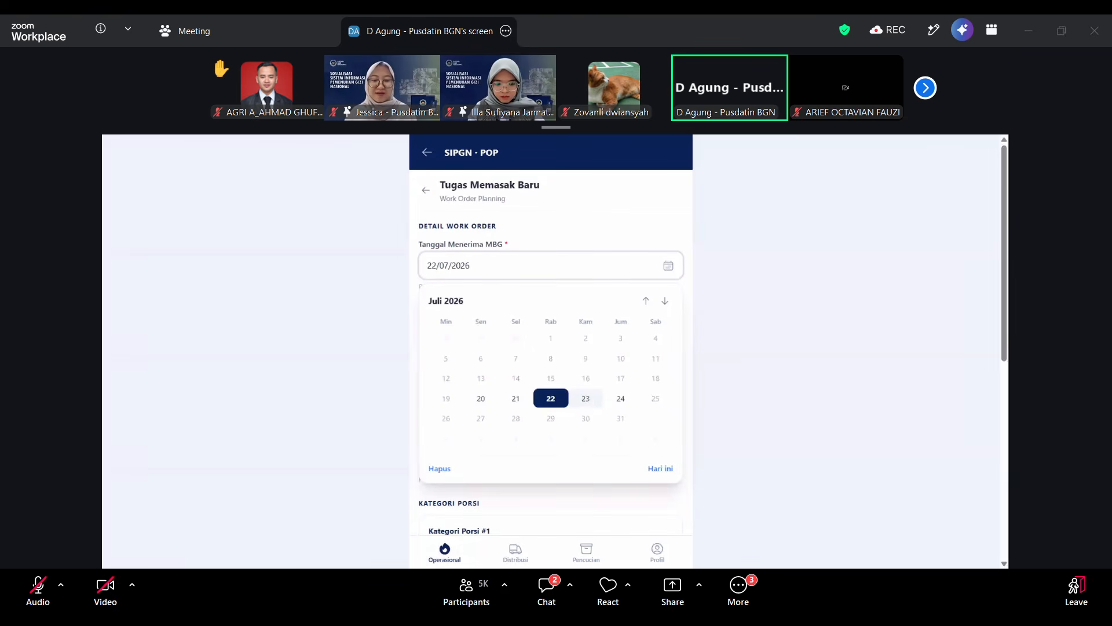
{"action": "left_click", "coordinate": [586, 399]}
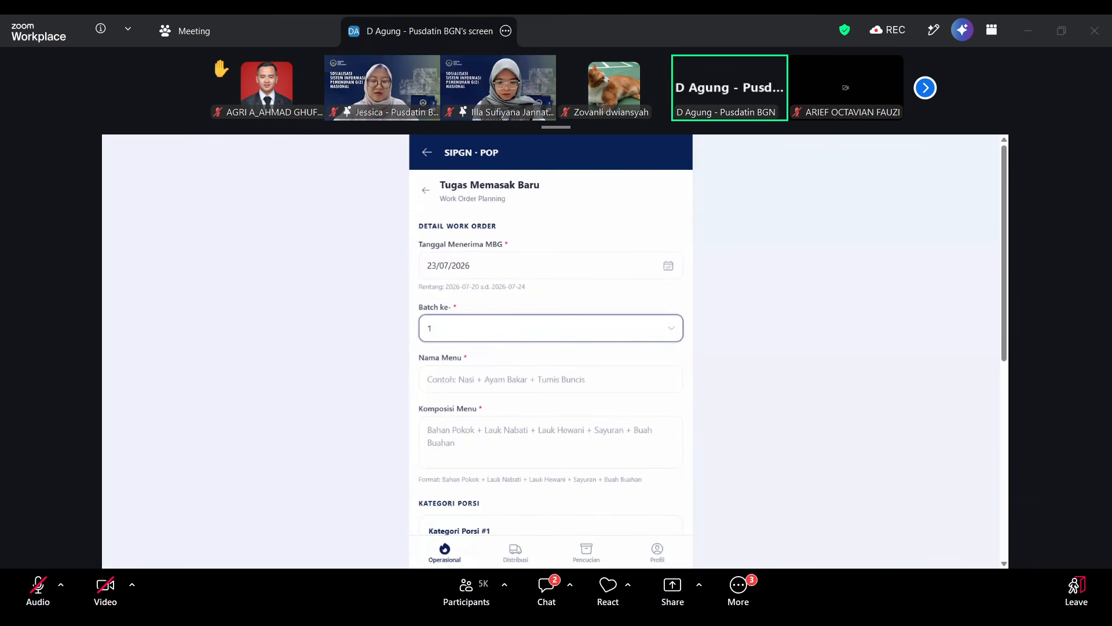
Enter "Nasi Telor Rendang Kangkung" as the menu name of the new cooking task.
{"action": "left_click", "coordinate": [522, 379]}
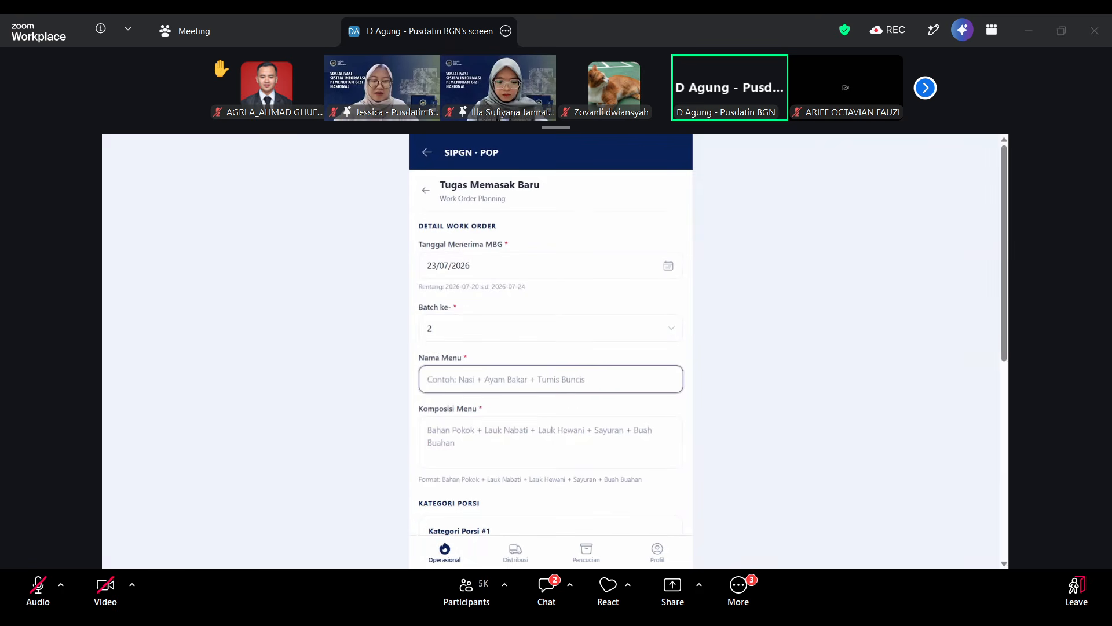
{"action": "type", "text": "Nasi Telo"}
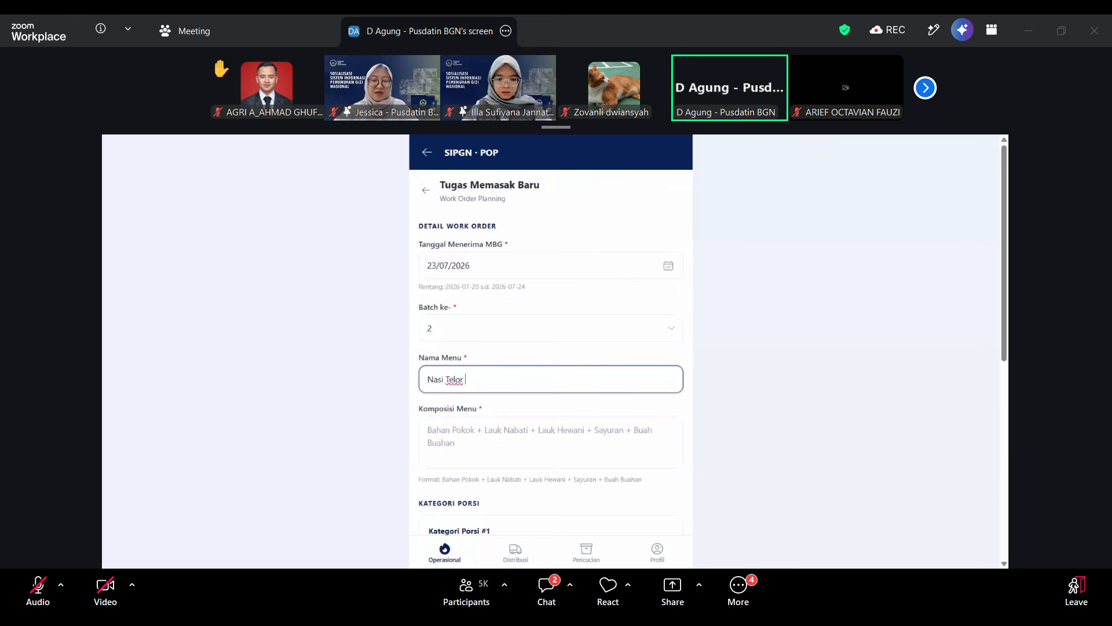
{"action": "type", "text": "Rendang "}
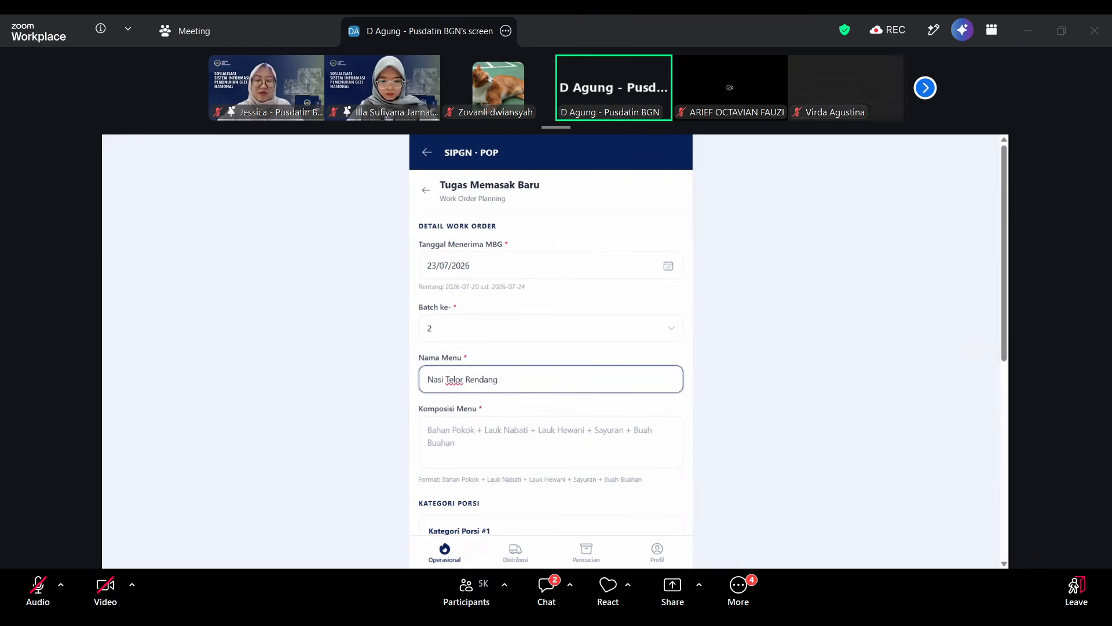
{"action": "type", "text": "Sayur"}
{"action": "type", "text": " Ayam"}
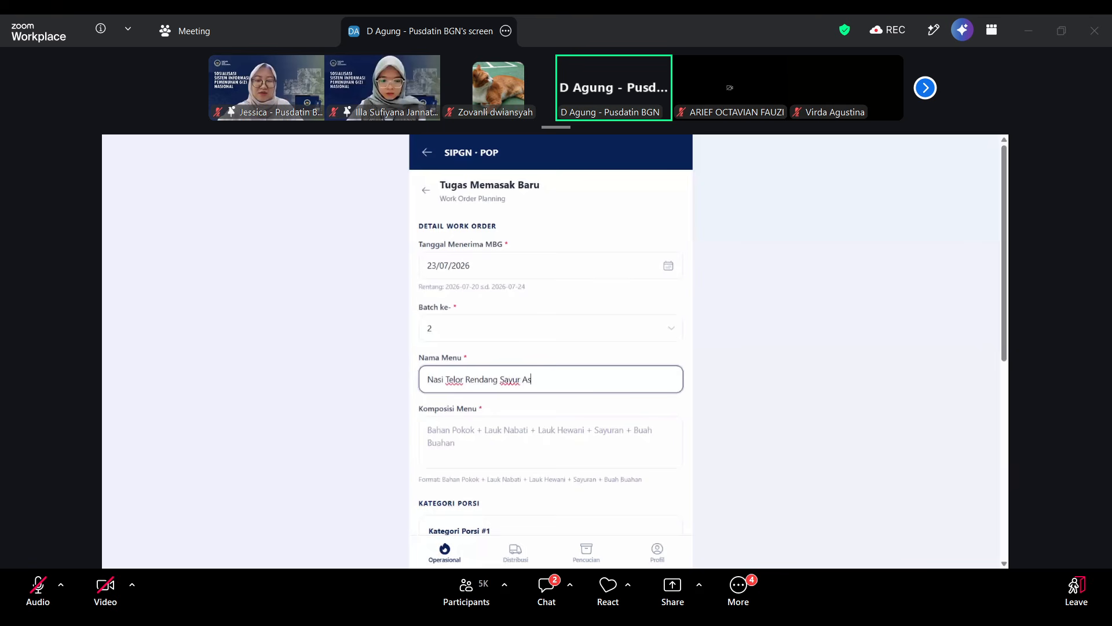
{"action": "key", "text": "BackSpace"}
{"action": "key", "text": "BackSpace"}
{"action": "key", "text": "BackSpace"}
{"action": "key", "text": "BackSpace"}
{"action": "key", "text": "BackSpace"}
{"action": "key", "text": "BackSpace"}
{"action": "key", "text": "BackSpace"}
{"action": "key", "text": "BackSpace"}
{"action": "key", "text": "BackSpace"}
{"action": "key", "text": "BackSpace"}
{"action": "type", "text": "Kang"}
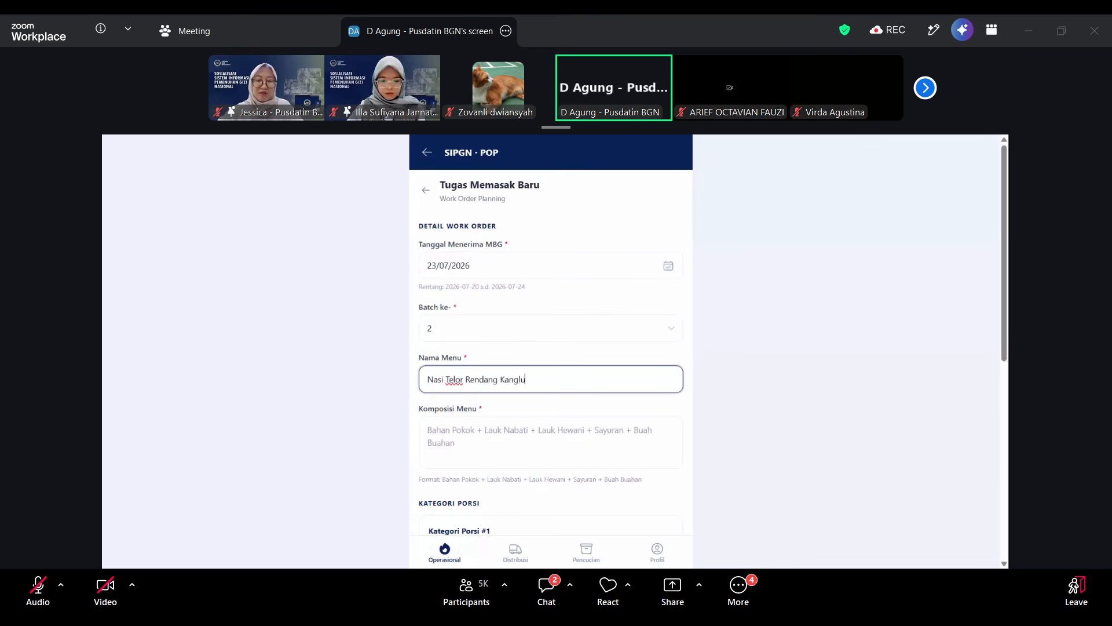
{"action": "type", "text": "kung"}
Fill in the menu composition as "Beras, Telor, Kangkung, Jeruk".
{"action": "key", "text": "Tab"}
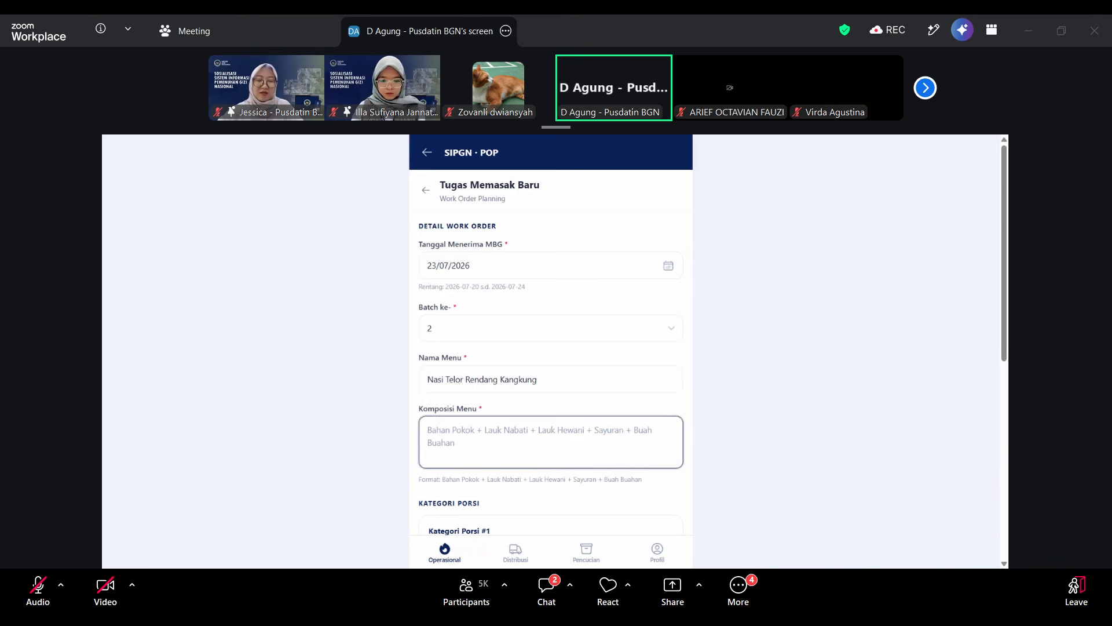
{"action": "type", "text": "Berasm"}
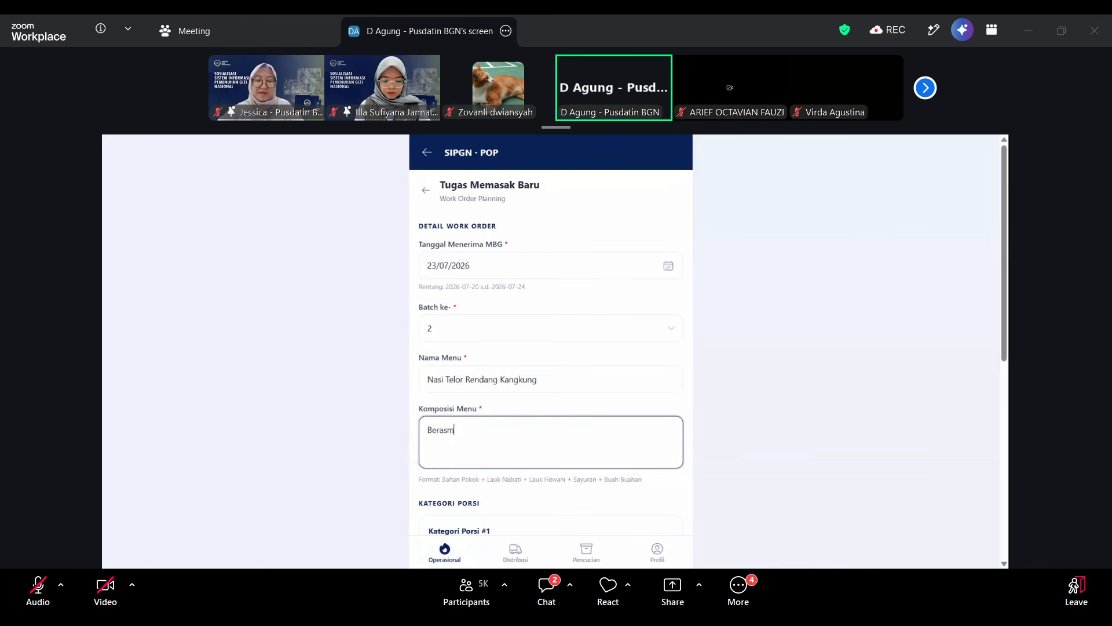
{"action": "key", "text": "BackSpace"}
{"action": "type", "text": ", Telor, "}
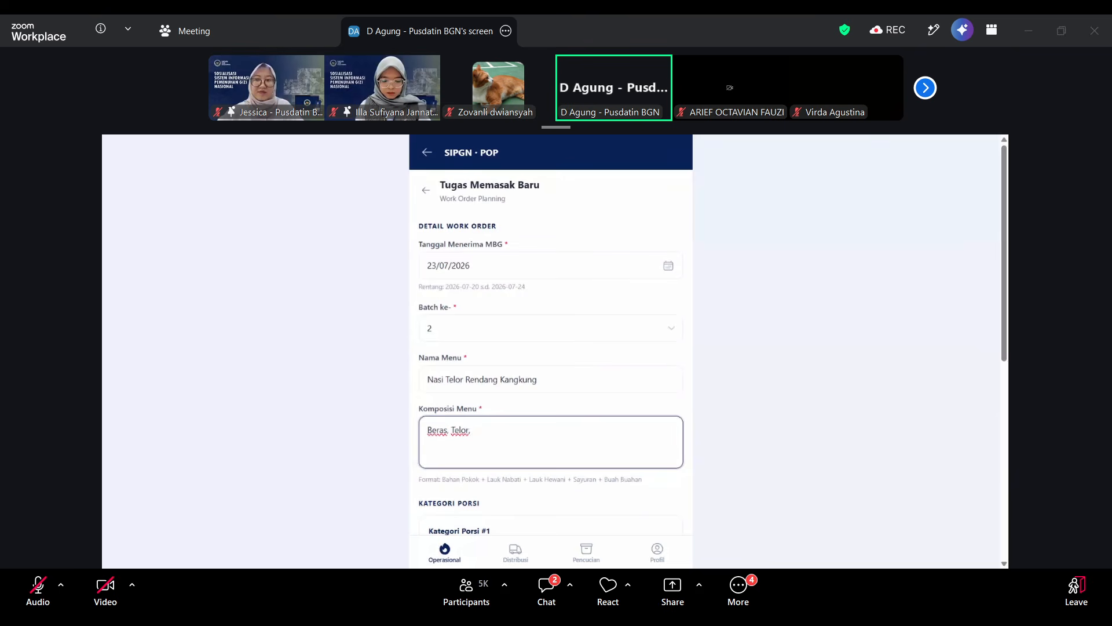
{"action": "type", "text": "Kangkun"}
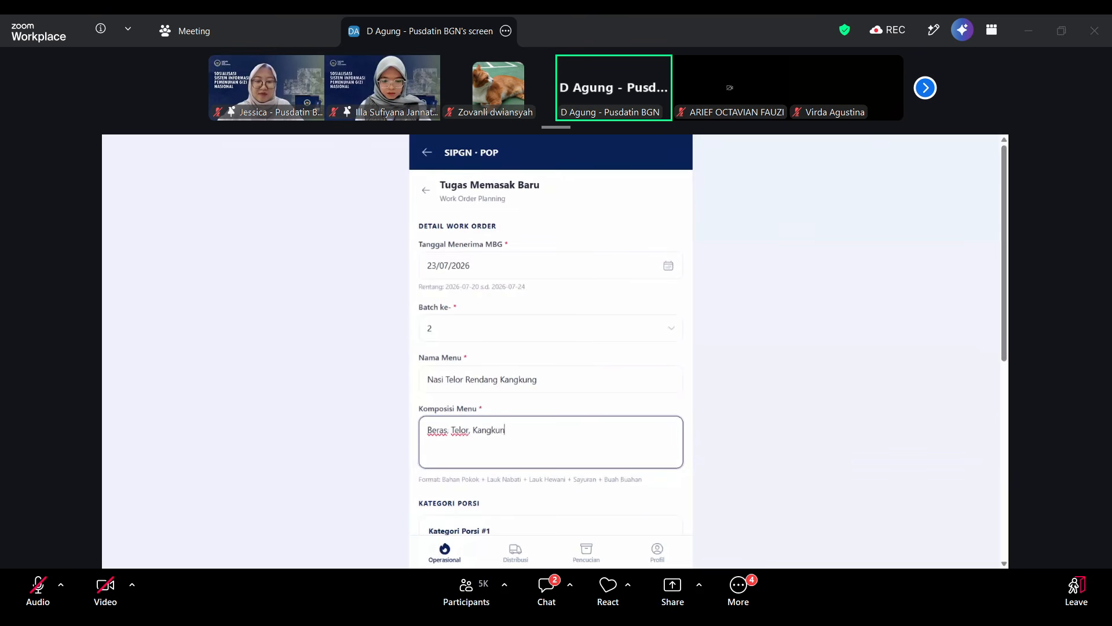
{"action": "type", "text": "g, Jeruk"}
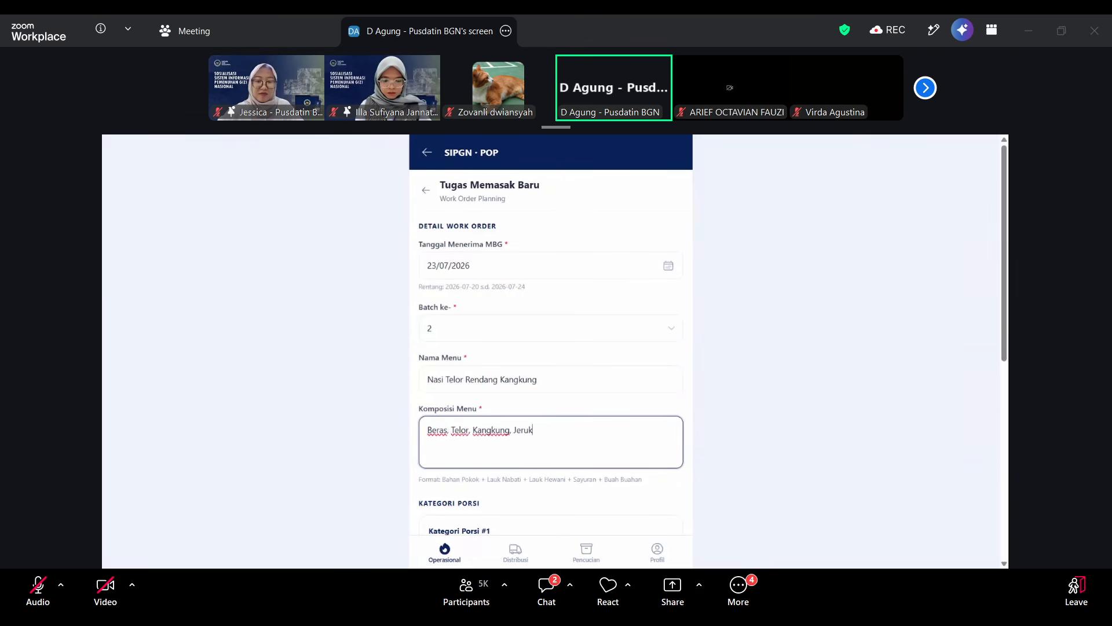
Use Porsi Kecil for Kategori Porsi #1 and set its total portions to 300.
{"action": "scroll", "coordinate": [551, 348], "scroll_direction": "down", "scroll_amount": 5}
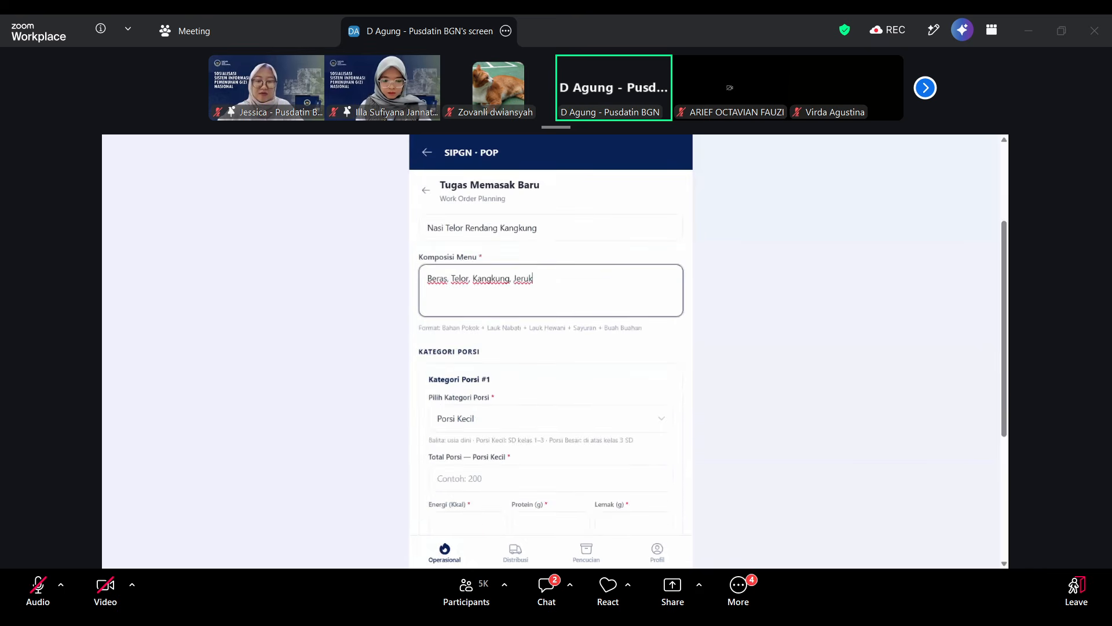
{"action": "scroll", "coordinate": [551, 348], "scroll_direction": "down", "scroll_amount": 2}
{"action": "scroll", "coordinate": [551, 348], "scroll_direction": "up", "scroll_amount": 7}
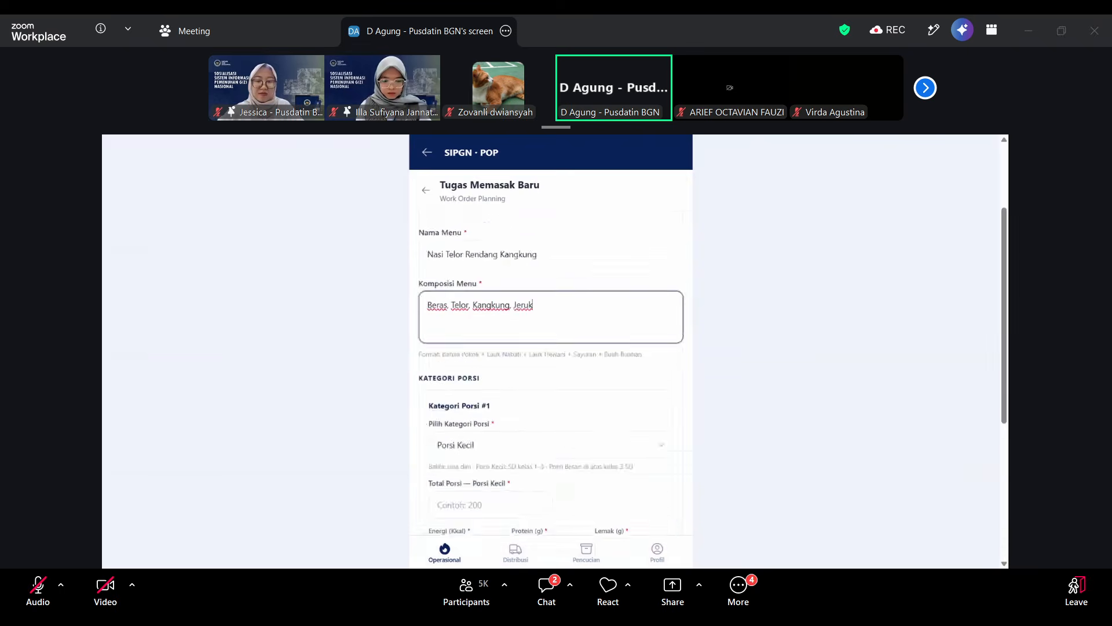
{"action": "scroll", "coordinate": [543, 406], "scroll_direction": "down", "scroll_amount": 2}
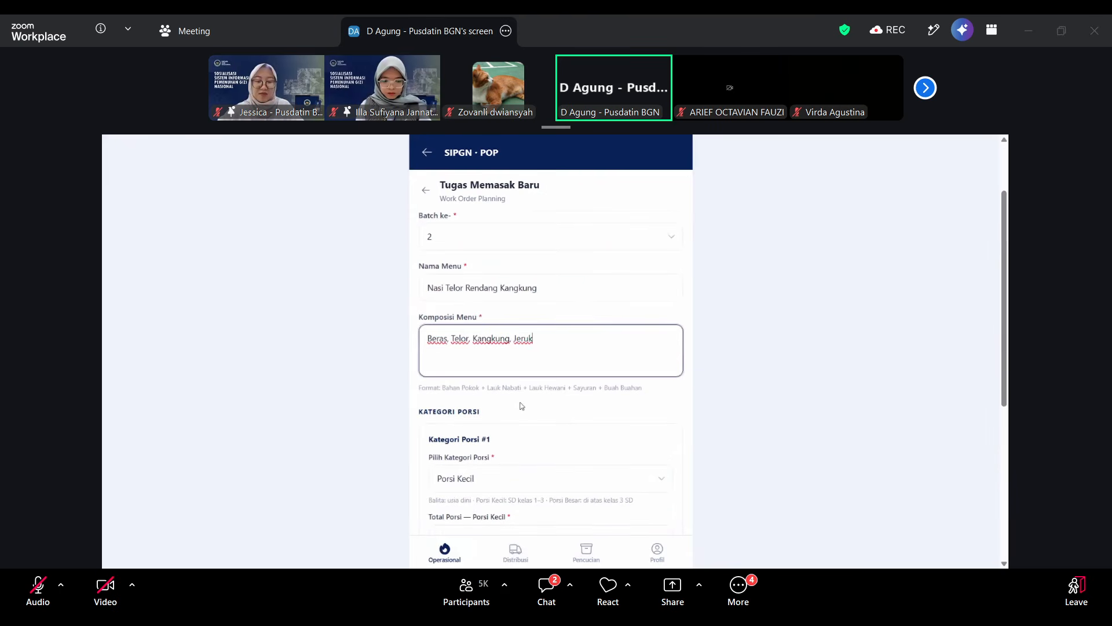
{"action": "scroll", "coordinate": [543, 406], "scroll_direction": "down", "scroll_amount": 1}
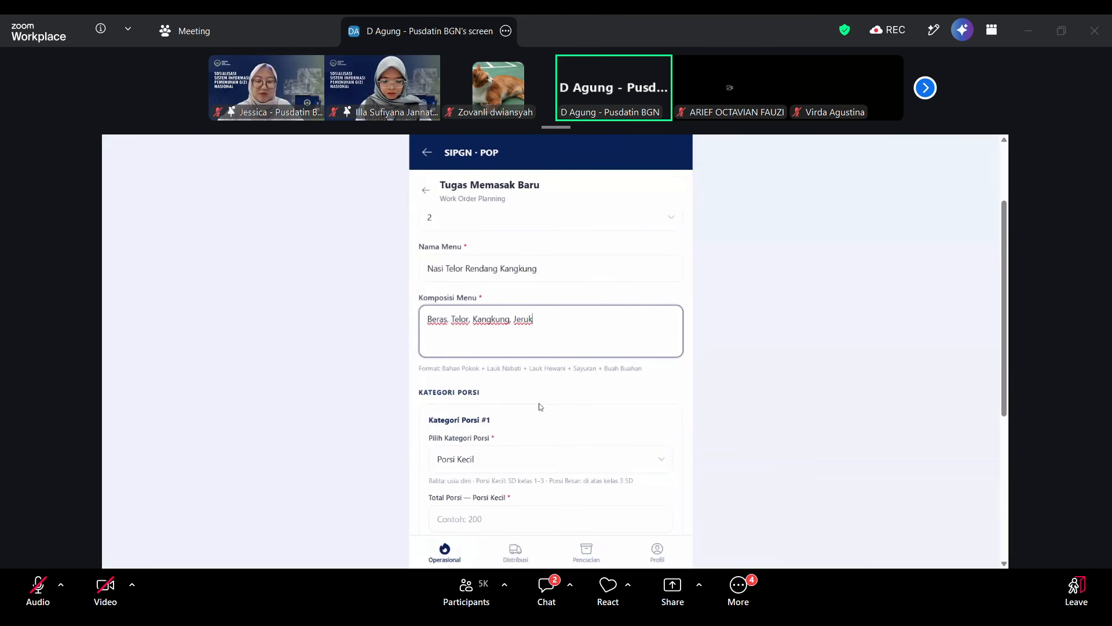
{"action": "scroll", "coordinate": [540, 406], "scroll_direction": "down", "scroll_amount": 2}
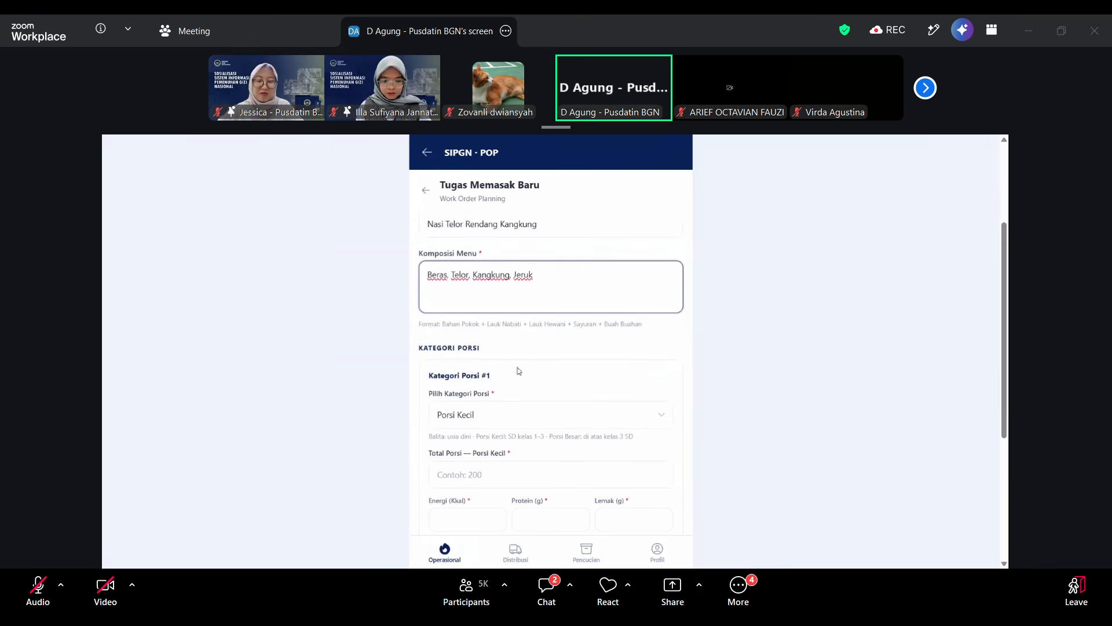
{"action": "scroll", "coordinate": [537, 375], "scroll_direction": "down", "scroll_amount": 3}
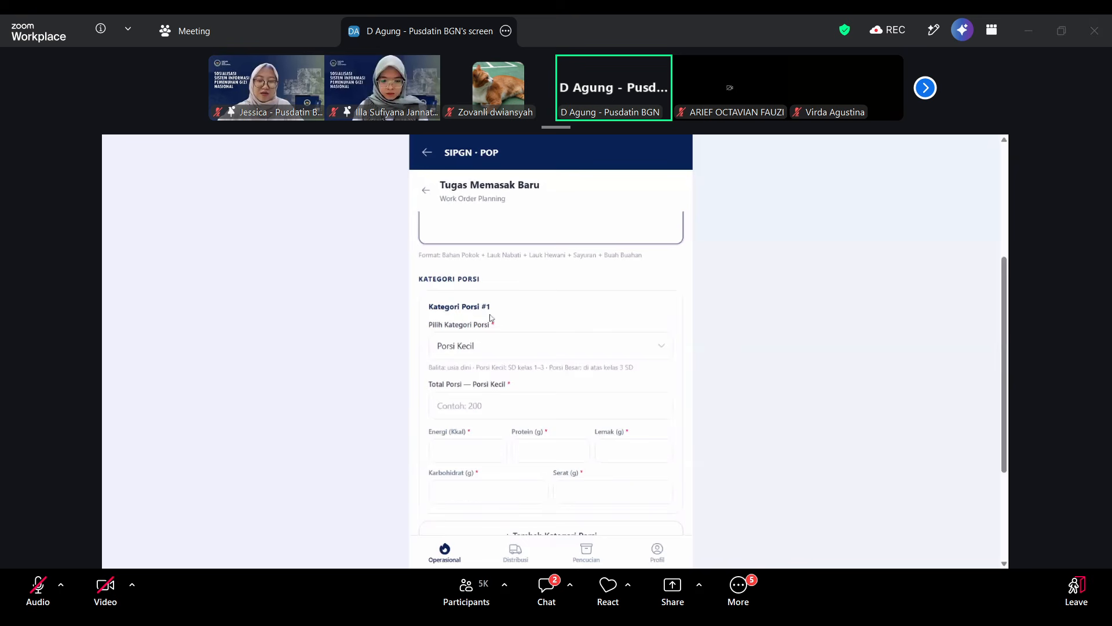
{"action": "left_click", "coordinate": [522, 346]}
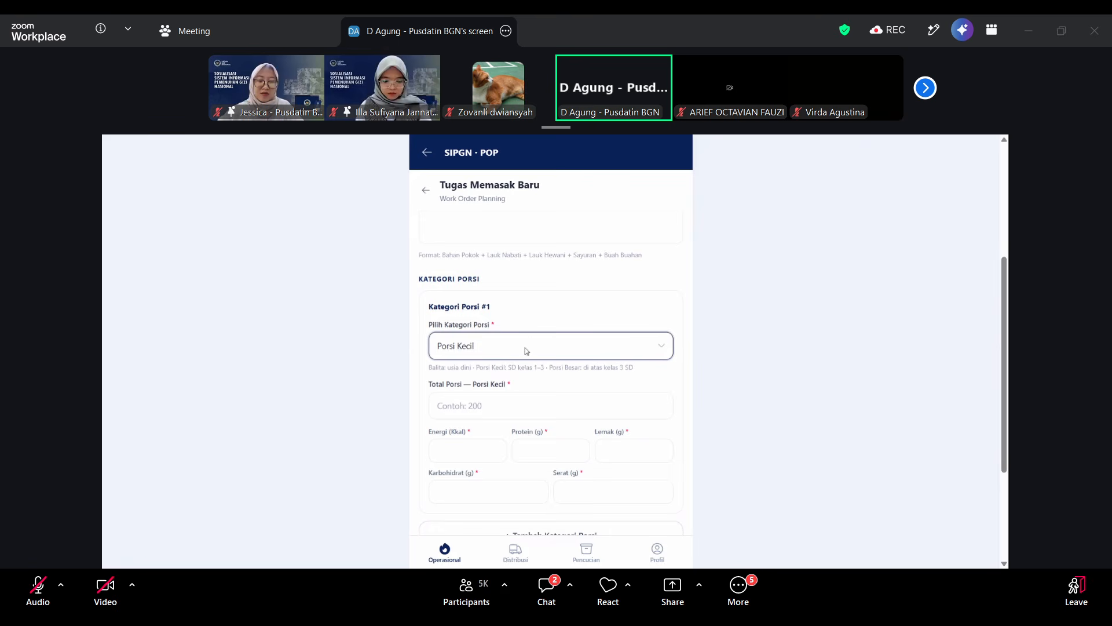
{"action": "left_click", "coordinate": [513, 405]}
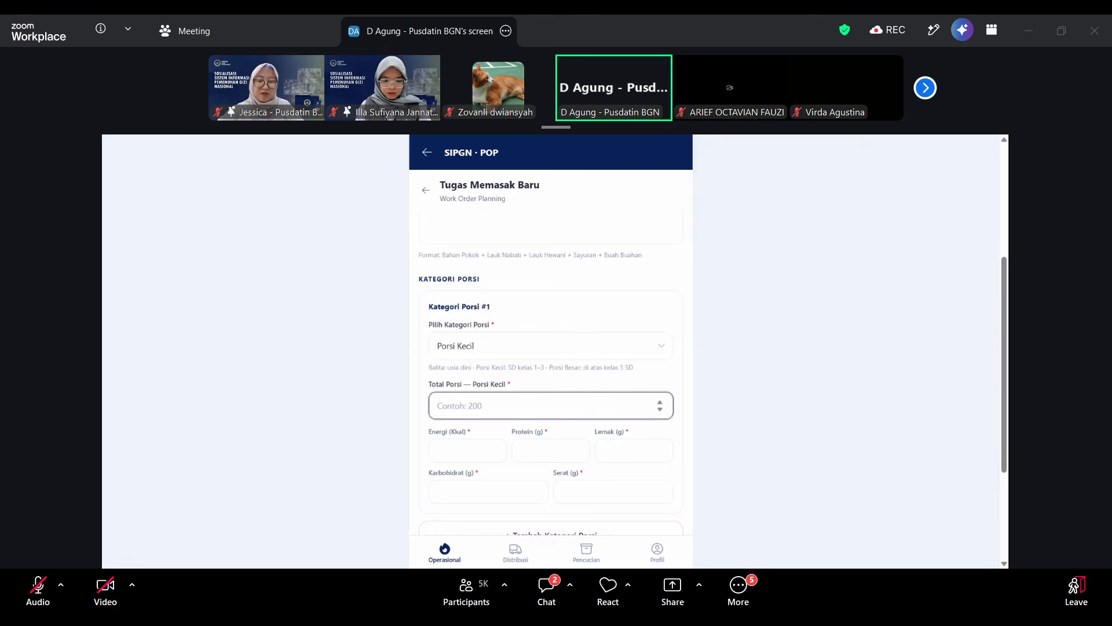
{"action": "type", "text": "3"}
{"action": "key", "text": "BackSpace"}
{"action": "type", "text": "300"}
Enter the Porsi Kecil nutrition values: energy 125 kcal, protein 65 g, fat 5.6 g, carbohydrate 12 g and fibre 3.6 g.
{"action": "left_click", "coordinate": [464, 450]}
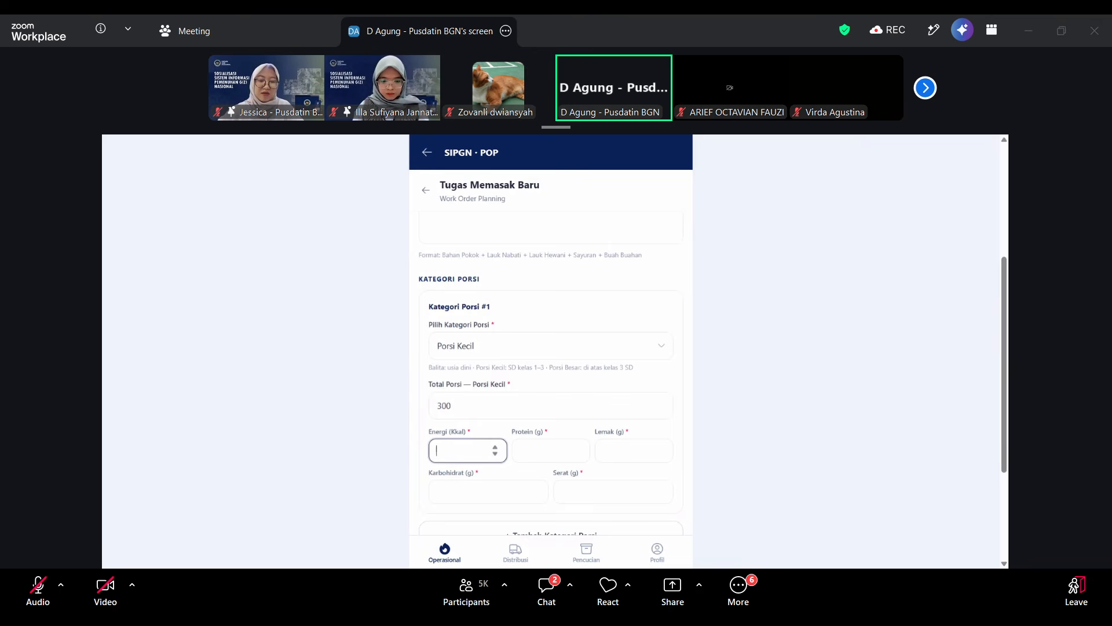
{"action": "type", "text": "125"}
{"action": "left_click", "coordinate": [551, 450]}
{"action": "type", "text": "65"}
{"action": "key", "text": "Tab"}
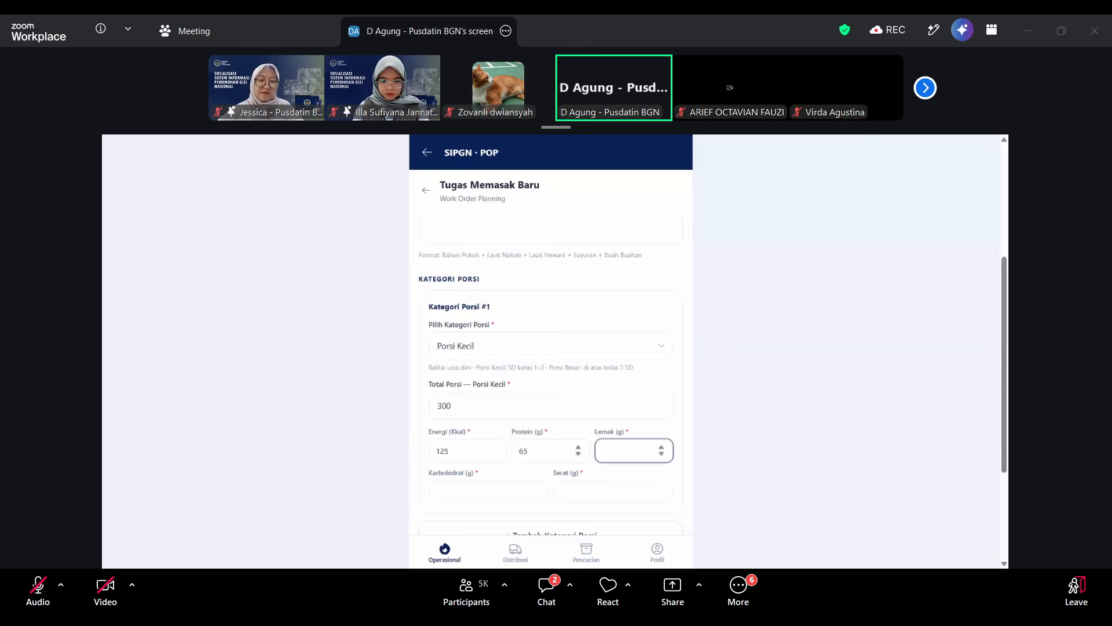
{"action": "type", "text": "5.6"}
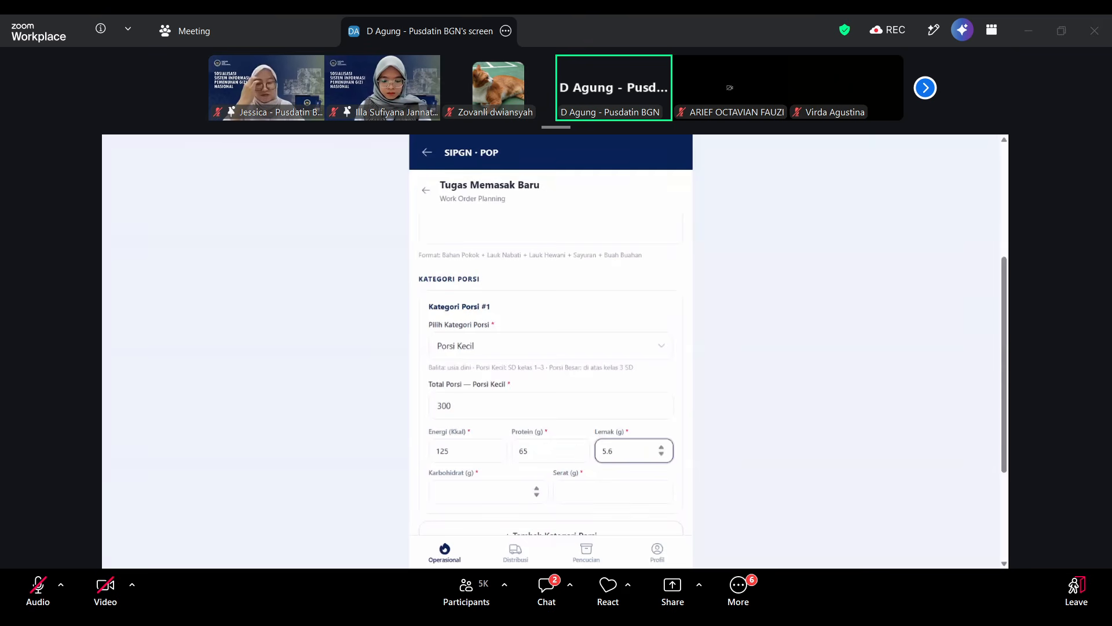
{"action": "left_click", "coordinate": [488, 492]}
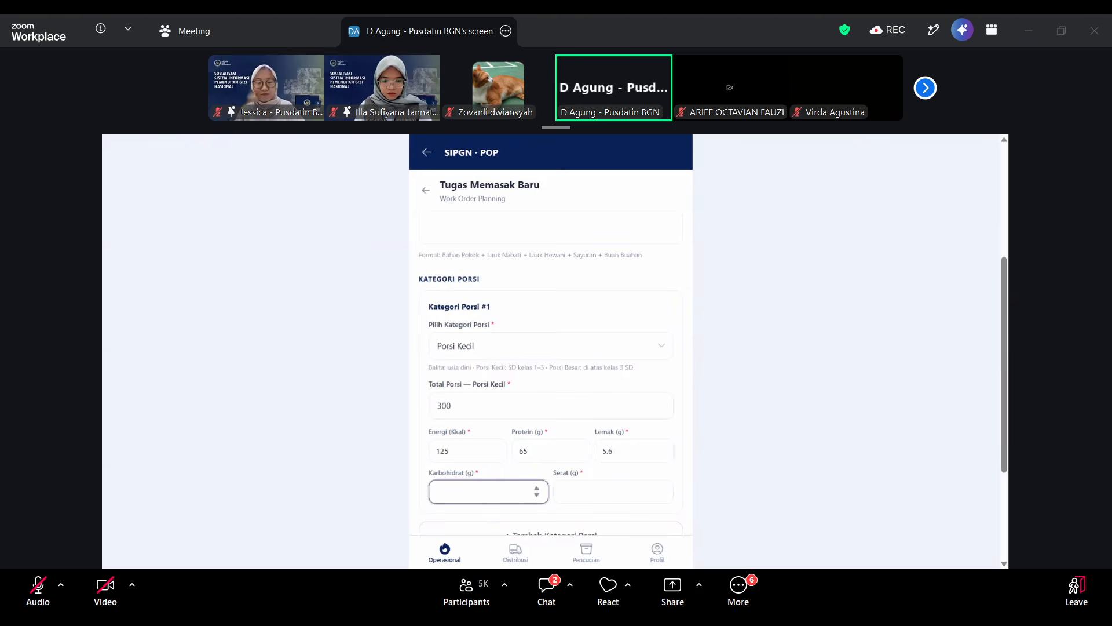
{"action": "type", "text": "12"}
{"action": "left_click", "coordinate": [605, 492]}
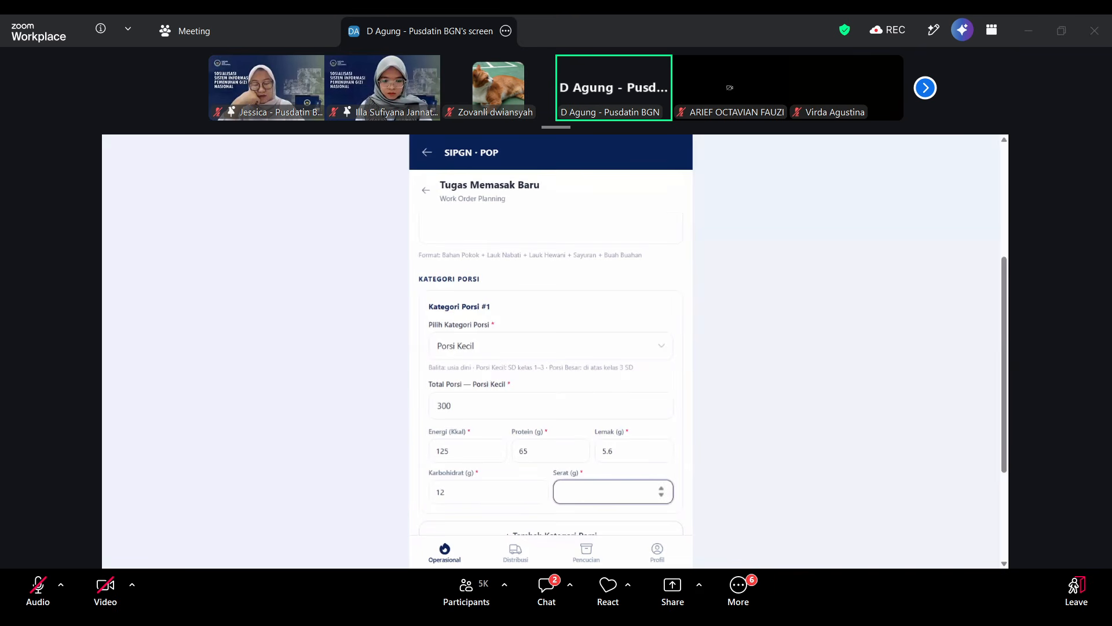
{"action": "left_click", "coordinate": [620, 472]}
Add a second portion category to the work order.
{"action": "scroll", "coordinate": [620, 473], "scroll_direction": "down", "scroll_amount": 1}
{"action": "scroll", "coordinate": [620, 473], "scroll_direction": "down", "scroll_amount": 1}
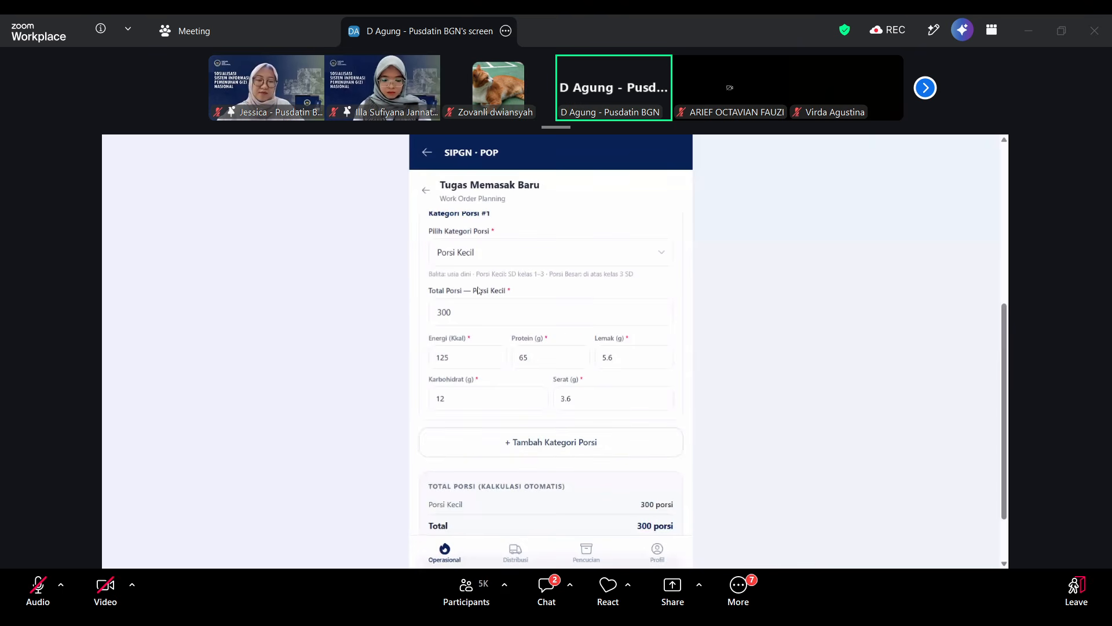
{"action": "scroll", "coordinate": [485, 443], "scroll_direction": "up", "scroll_amount": 3}
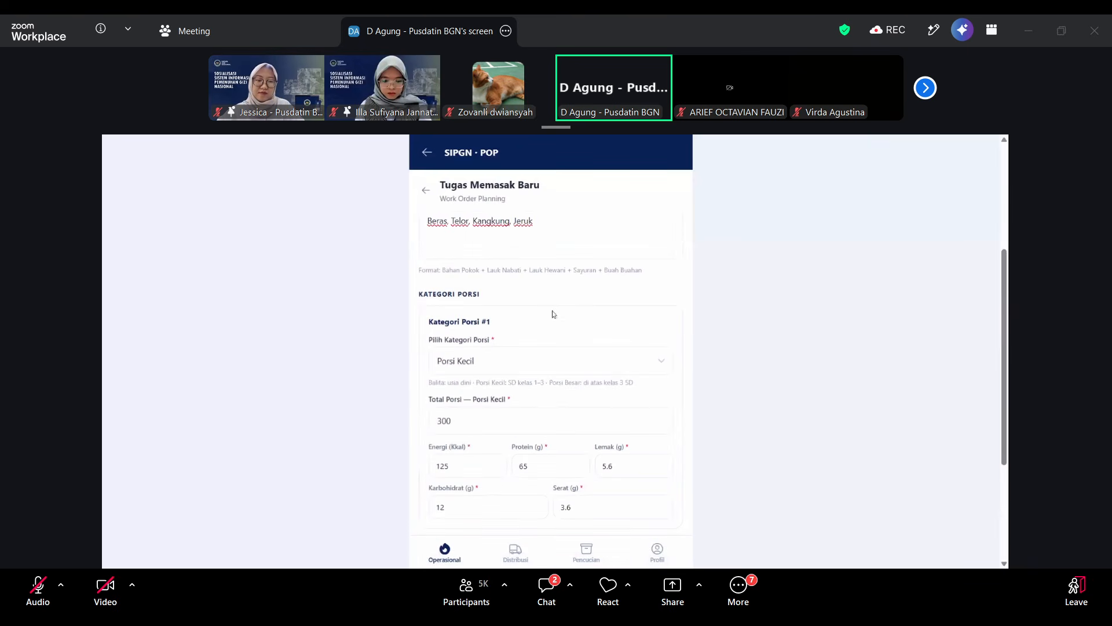
{"action": "scroll", "coordinate": [552, 314], "scroll_direction": "down", "scroll_amount": 3}
{"action": "scroll", "coordinate": [551, 354], "scroll_direction": "up", "scroll_amount": 1}
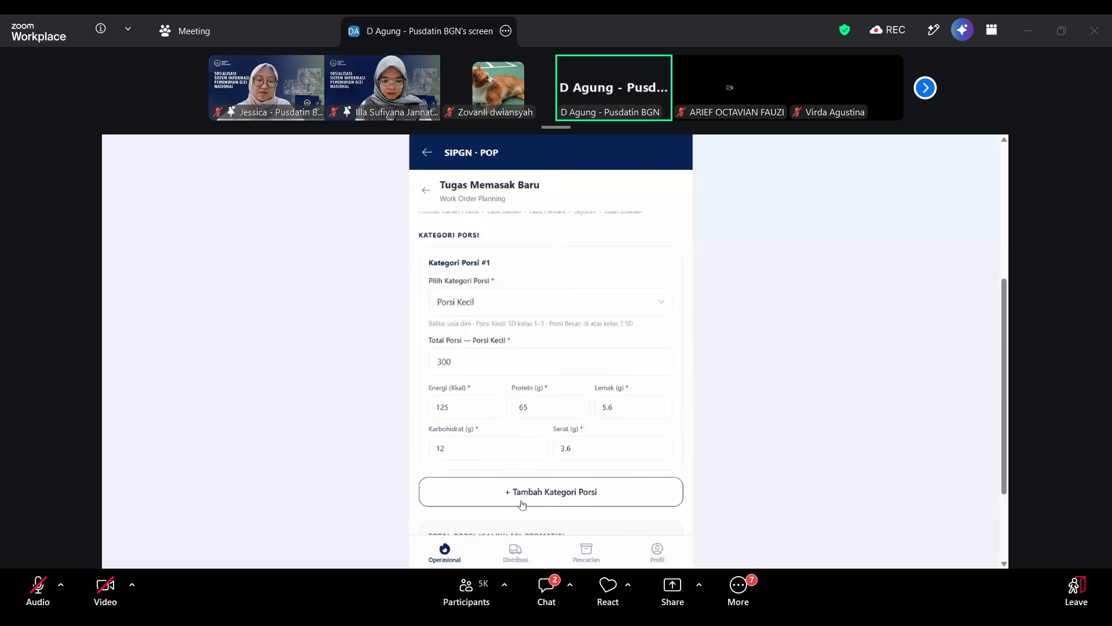
{"action": "left_click", "coordinate": [545, 496]}
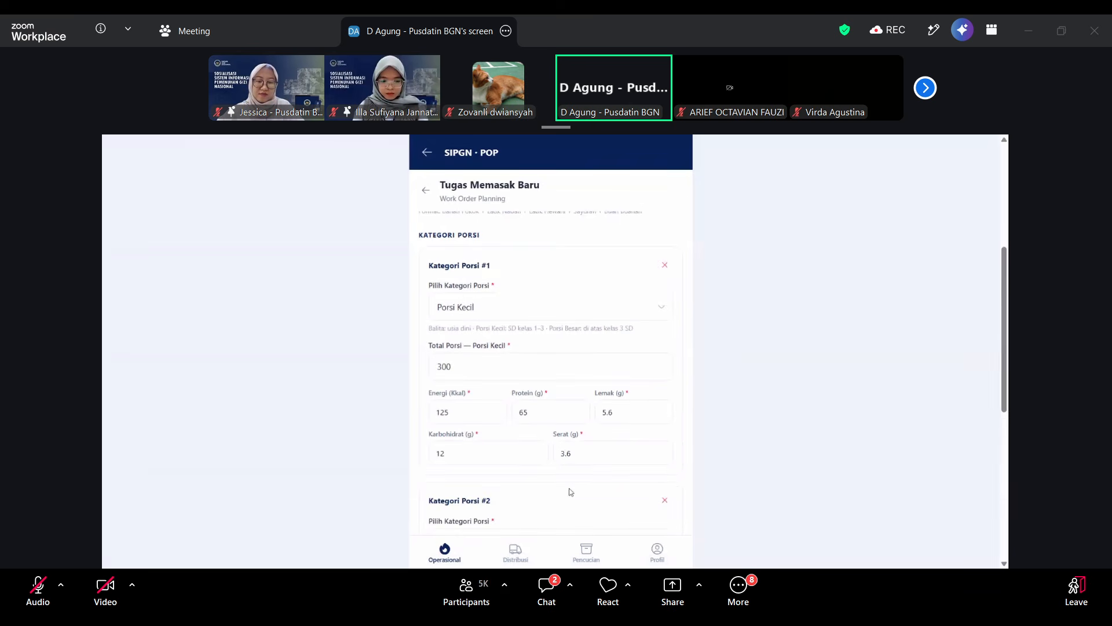
Use Porsi Besar for Kategori Porsi #2 and set its total portions to 500.
{"action": "scroll", "coordinate": [582, 493], "scroll_direction": "down", "scroll_amount": 3}
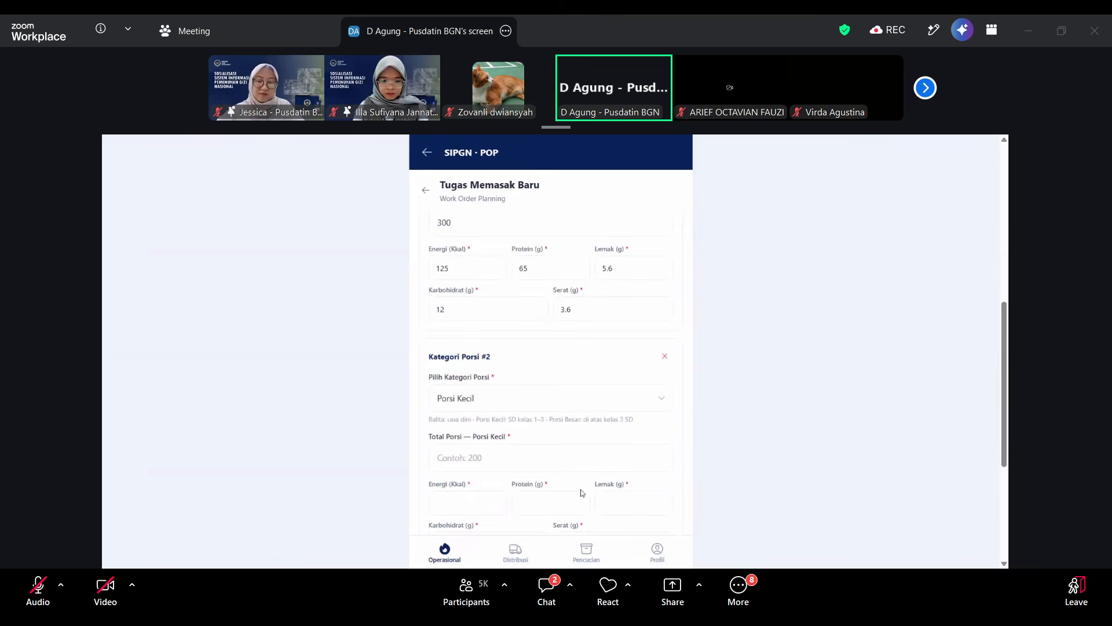
{"action": "scroll", "coordinate": [582, 493], "scroll_direction": "up", "scroll_amount": 2}
{"action": "scroll", "coordinate": [550, 347], "scroll_direction": "up", "scroll_amount": 1}
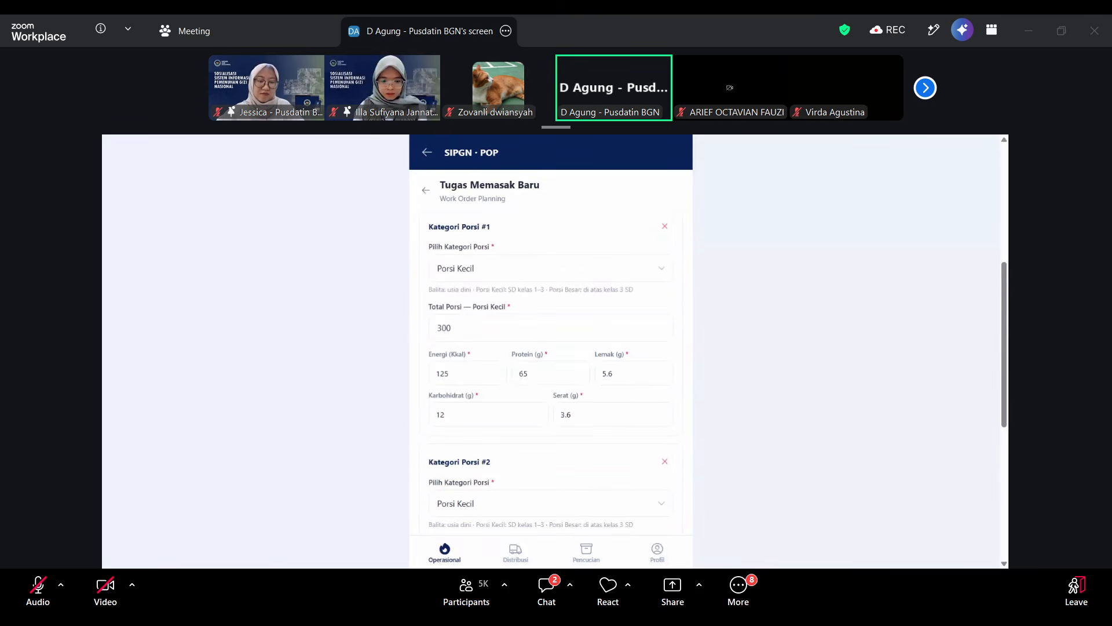
{"action": "scroll", "coordinate": [550, 348], "scroll_direction": "down", "scroll_amount": 3}
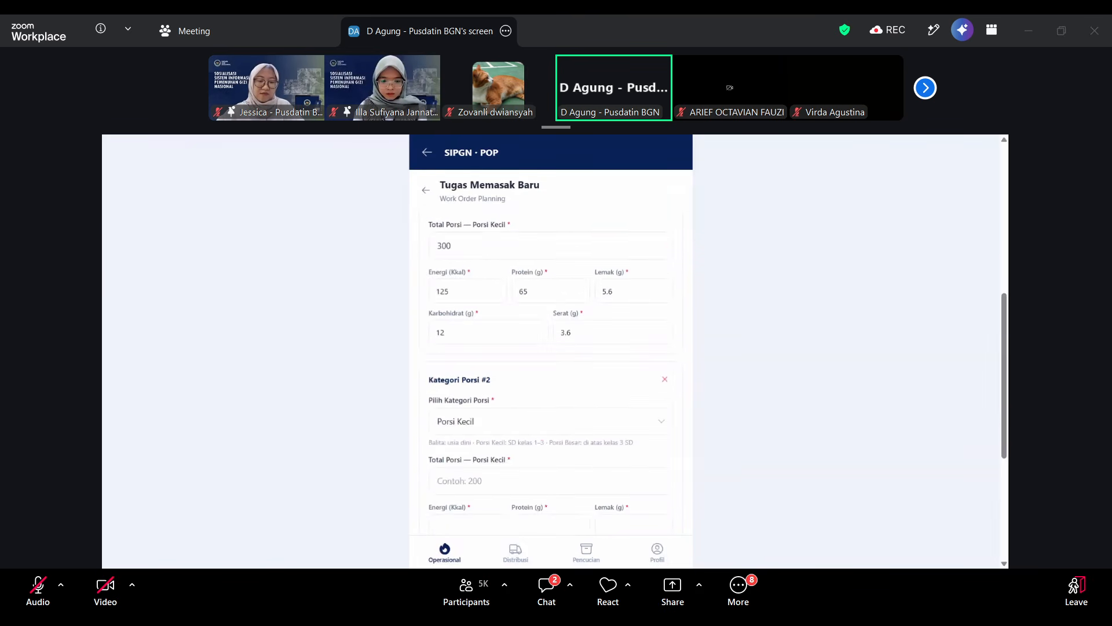
{"action": "scroll", "coordinate": [562, 430], "scroll_direction": "up", "scroll_amount": 2}
{"action": "scroll", "coordinate": [550, 411], "scroll_direction": "down", "scroll_amount": 3}
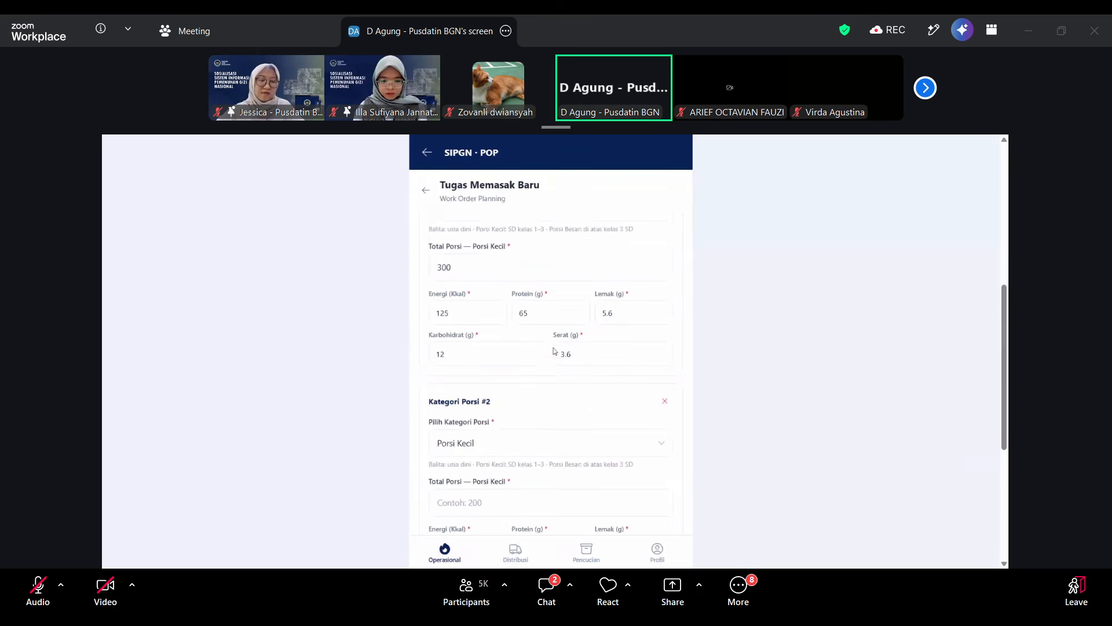
{"action": "left_click", "coordinate": [539, 394]}
{"action": "left_click", "coordinate": [527, 444]}
{"action": "left_click", "coordinate": [517, 452]}
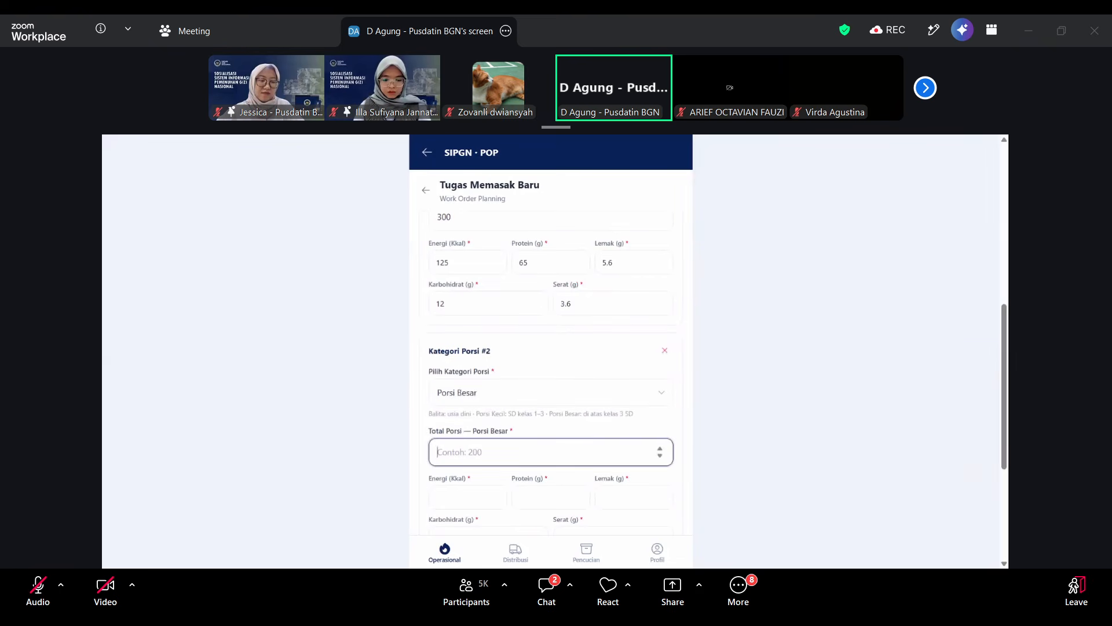
{"action": "type", "text": "500"}
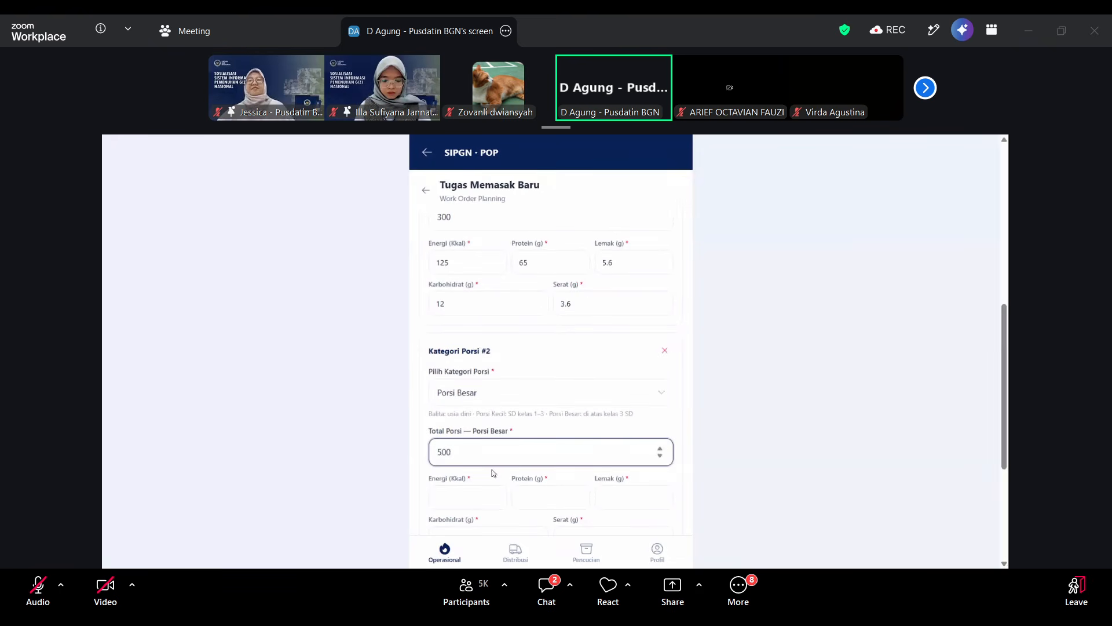
Enter the Porsi Besar nutrition values: energy 250 kcal, protein 45 g, fat 6.8 g, carbohydrate 17 g and fibre 4 g.
{"action": "left_click", "coordinate": [467, 497]}
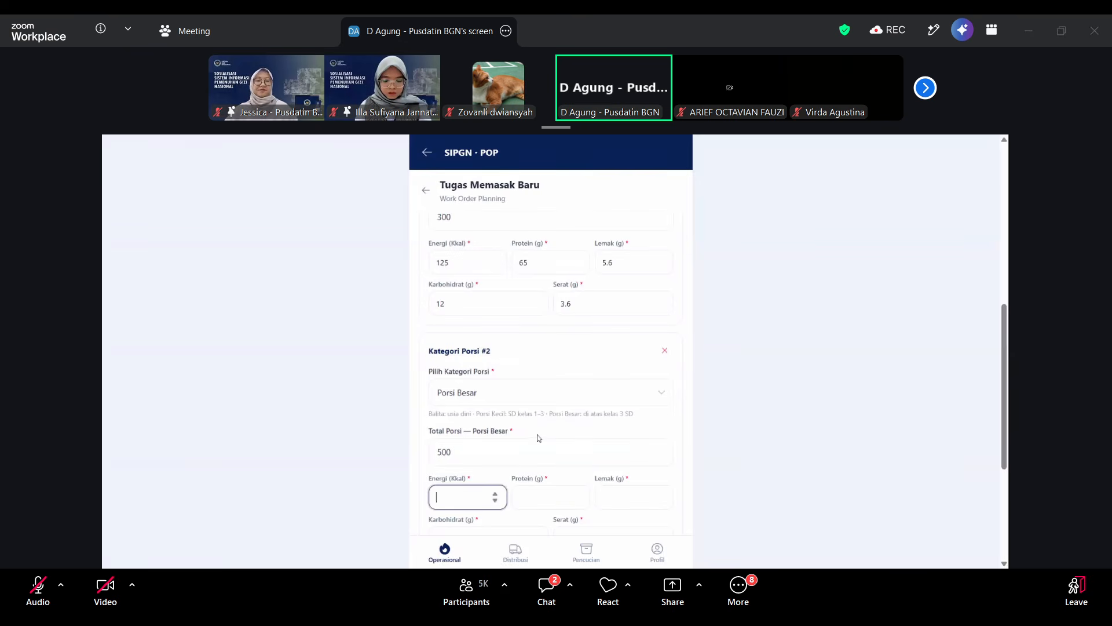
{"action": "type", "text": "250"}
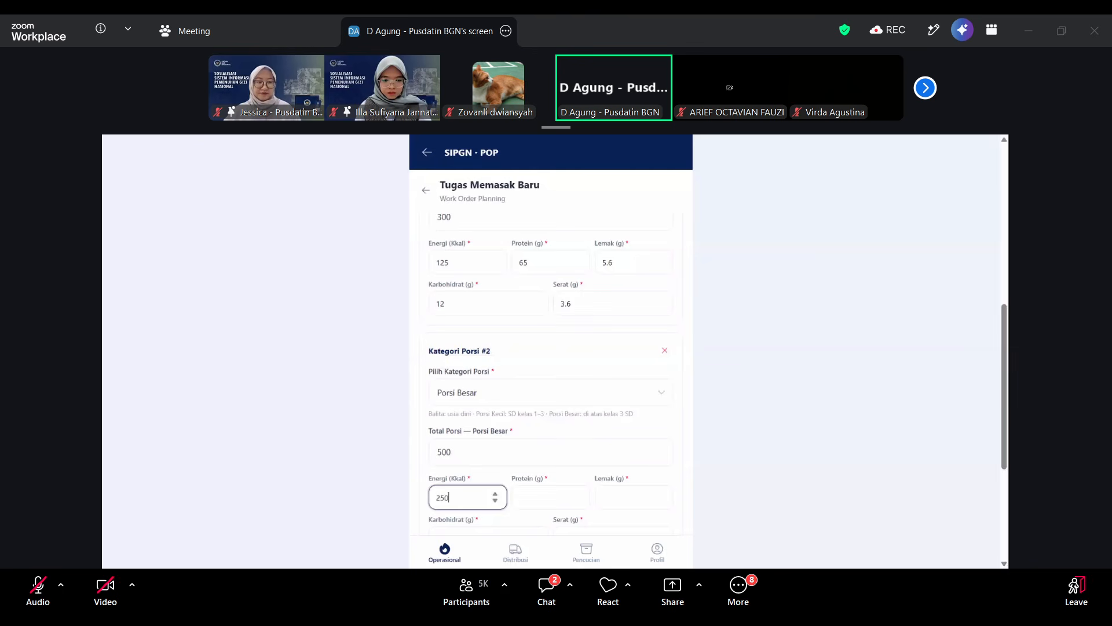
{"action": "key", "text": "Tab"}
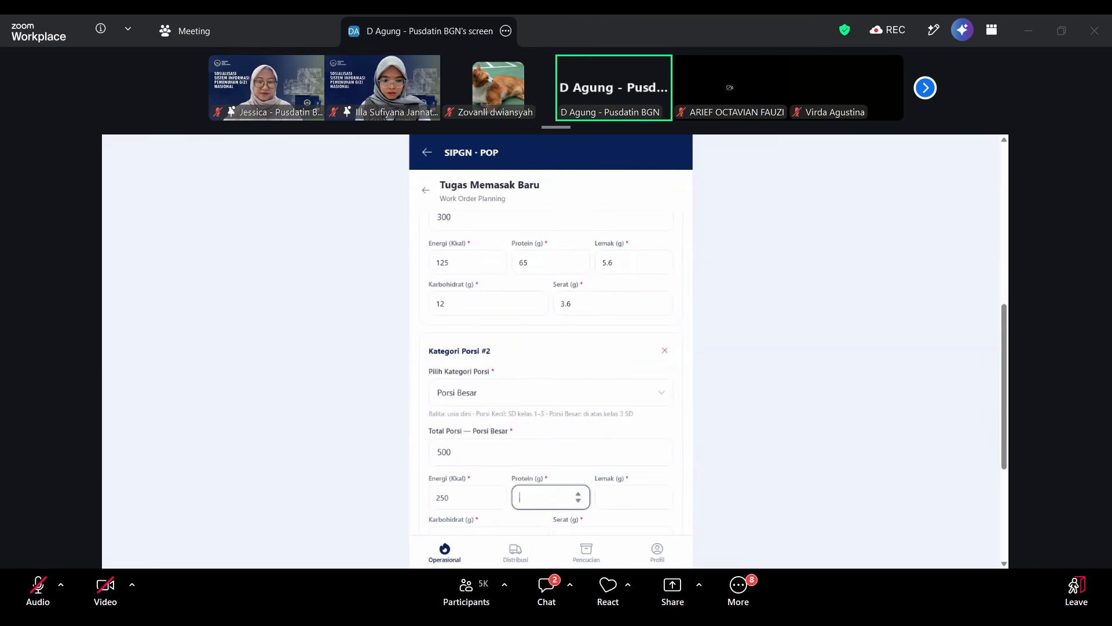
{"action": "type", "text": "45"}
{"action": "key", "text": "Tab"}
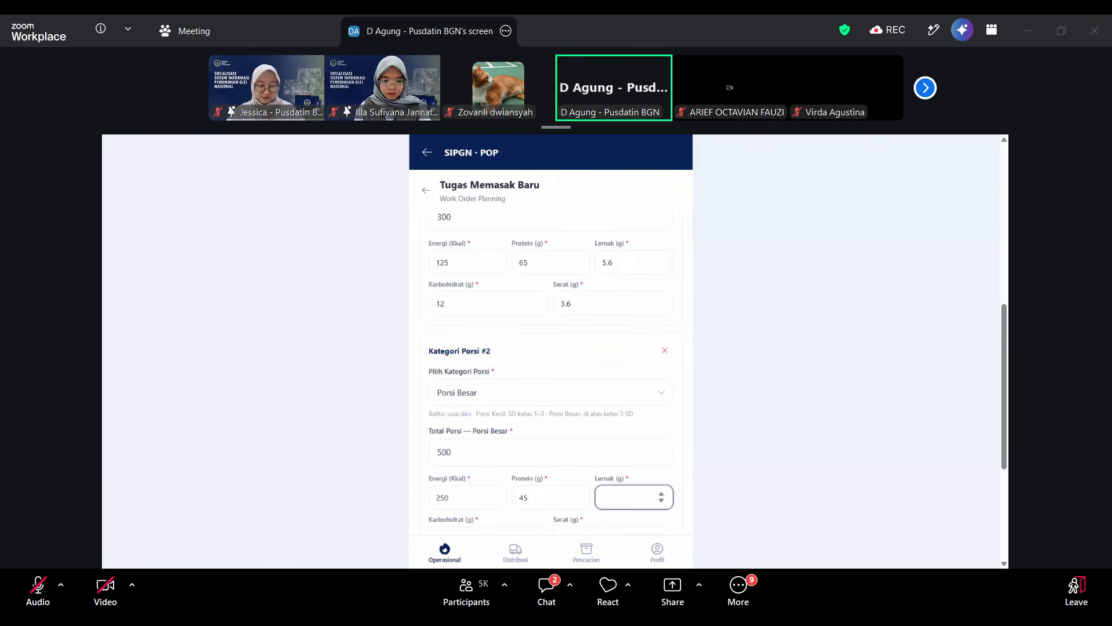
{"action": "type", "text": "6.8"}
{"action": "key", "text": "Tab"}
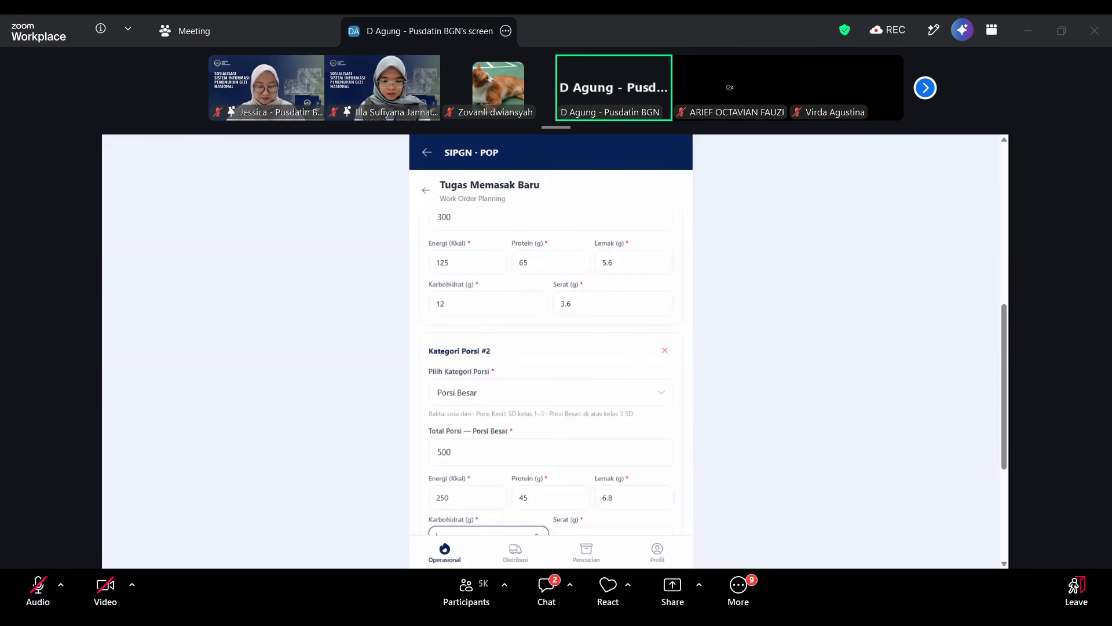
{"action": "scroll", "coordinate": [522, 444], "scroll_direction": "down", "scroll_amount": 1}
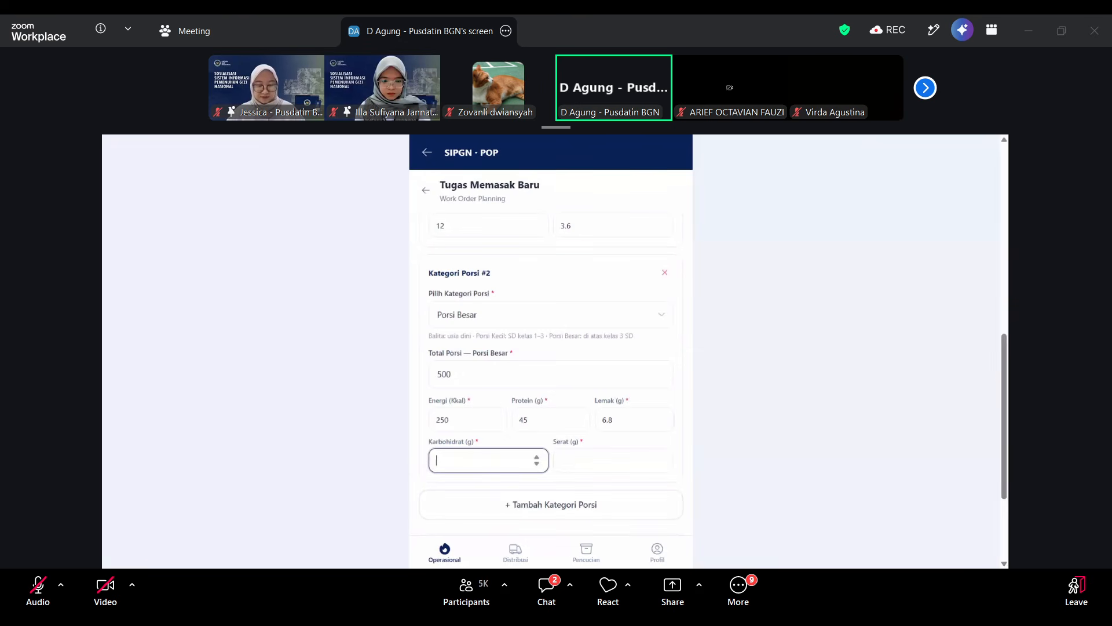
{"action": "scroll", "coordinate": [516, 380], "scroll_direction": "up", "scroll_amount": 1}
{"action": "type", "text": "17"}
{"action": "key", "text": "Tab"}
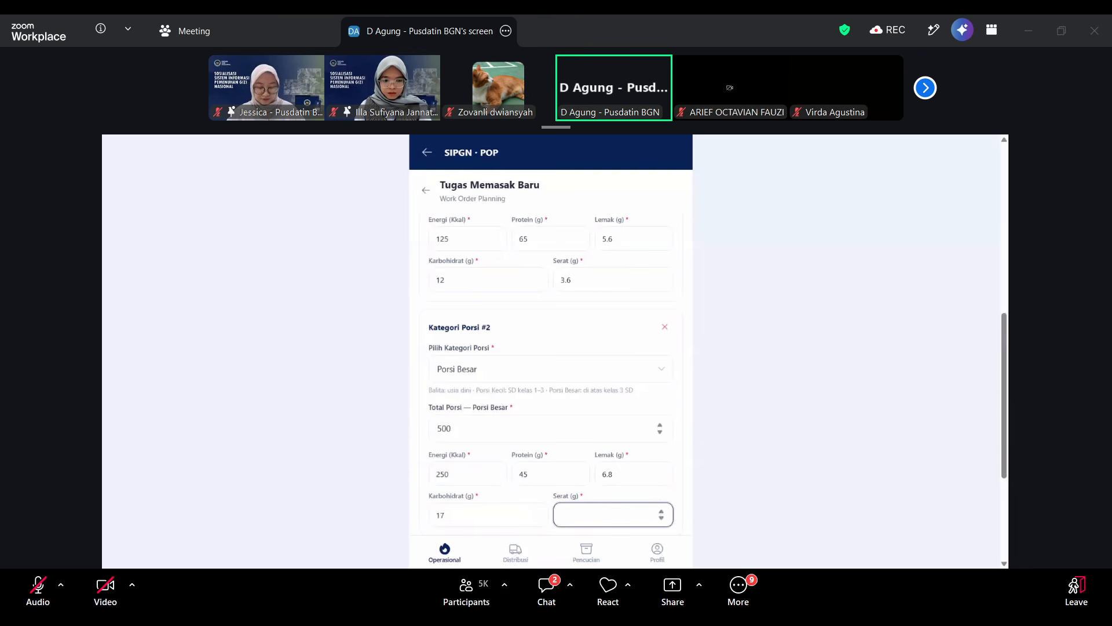
{"action": "type", "text": "4"}
{"action": "scroll", "coordinate": [567, 389], "scroll_direction": "down", "scroll_amount": 2}
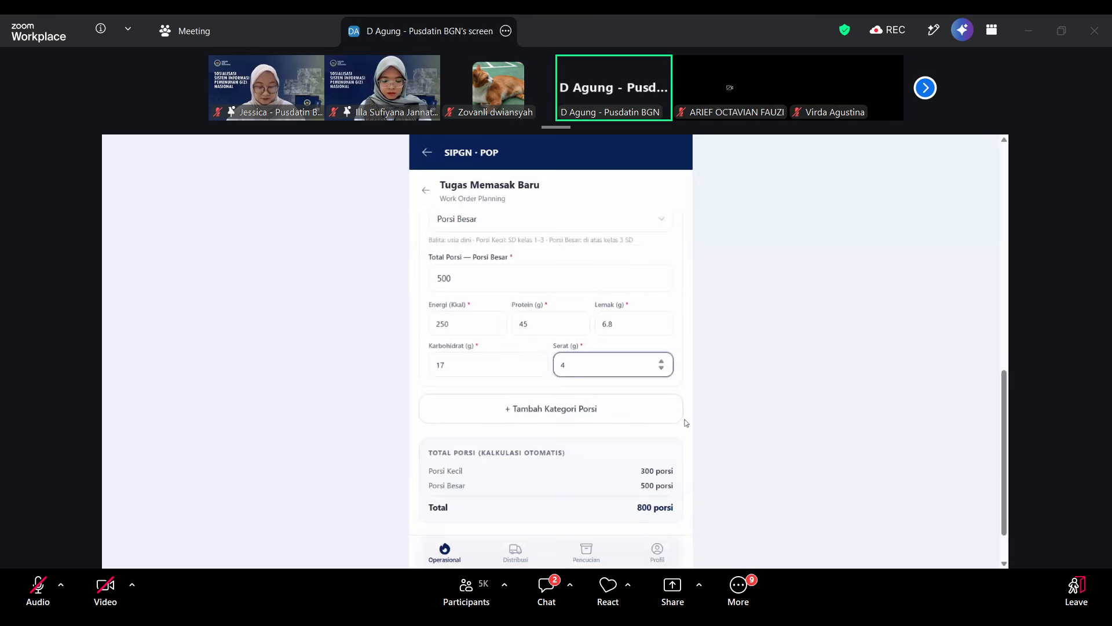
{"action": "left_click", "coordinate": [718, 380]}
Review both portion categories and save the new cooking work order.
{"action": "scroll", "coordinate": [697, 424], "scroll_direction": "down", "scroll_amount": 1}
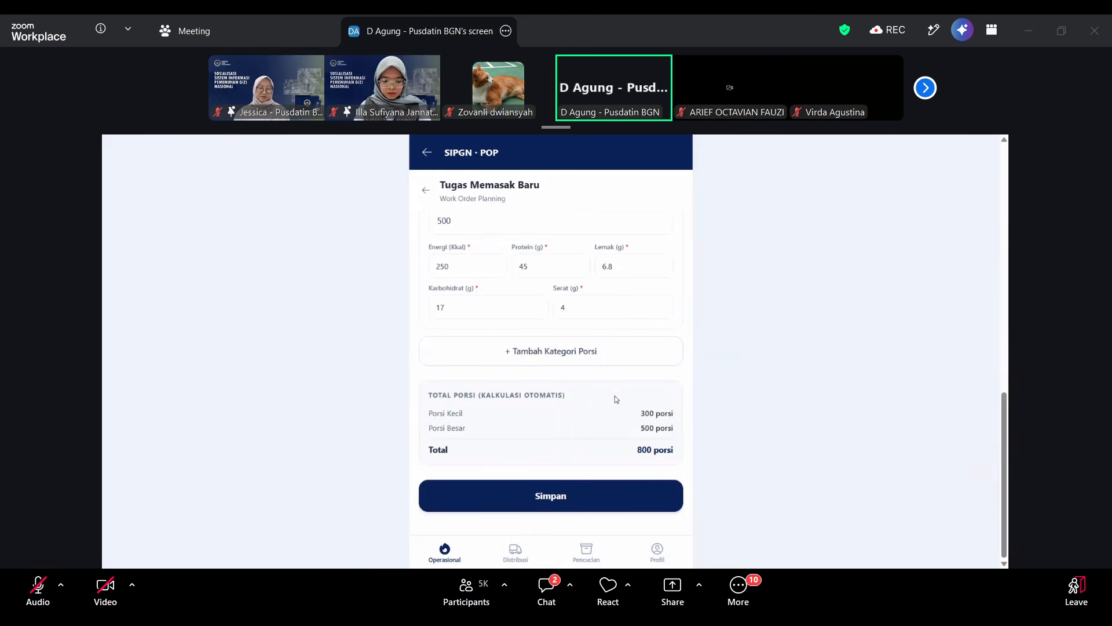
{"action": "scroll", "coordinate": [592, 356], "scroll_direction": "up", "scroll_amount": 2}
{"action": "scroll", "coordinate": [592, 356], "scroll_direction": "up", "scroll_amount": 5}
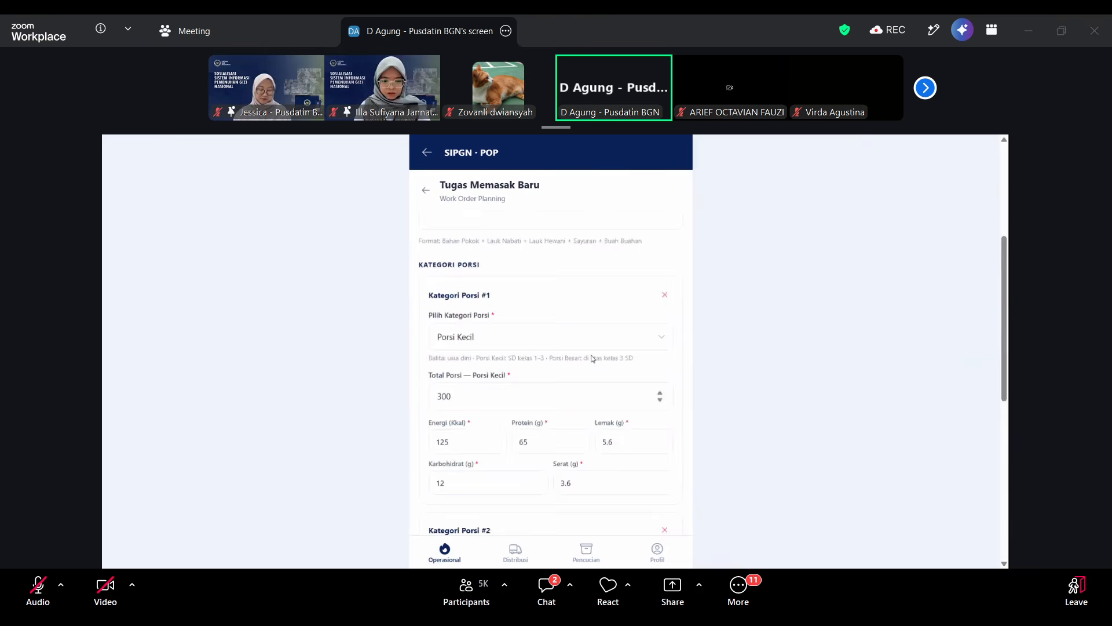
{"action": "scroll", "coordinate": [551, 357], "scroll_direction": "down", "scroll_amount": 1}
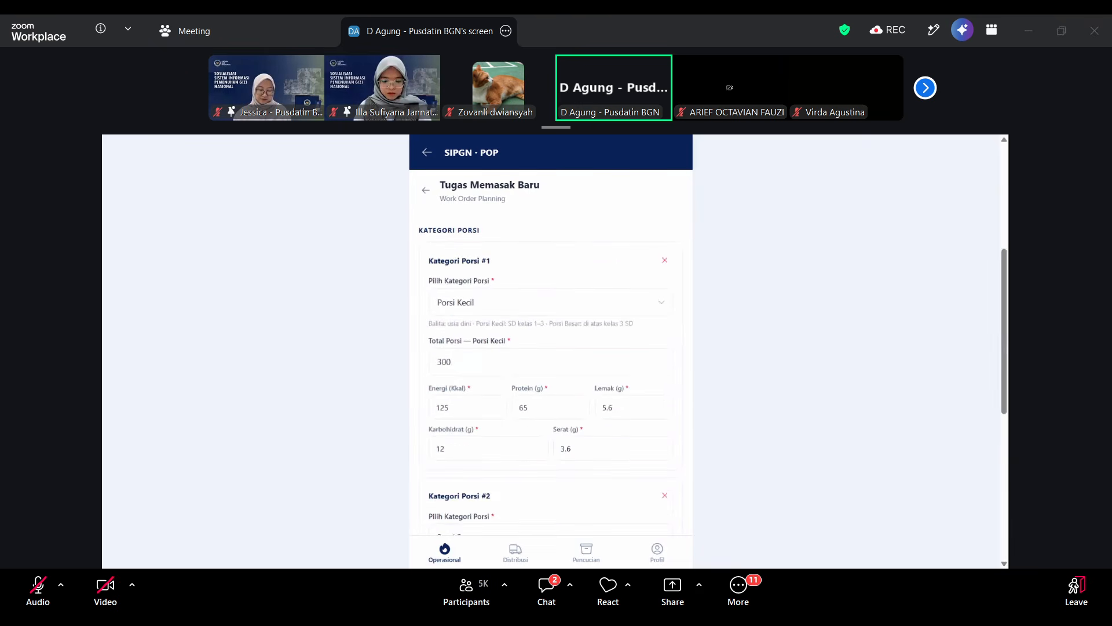
{"action": "scroll", "coordinate": [550, 356], "scroll_direction": "down", "scroll_amount": 6}
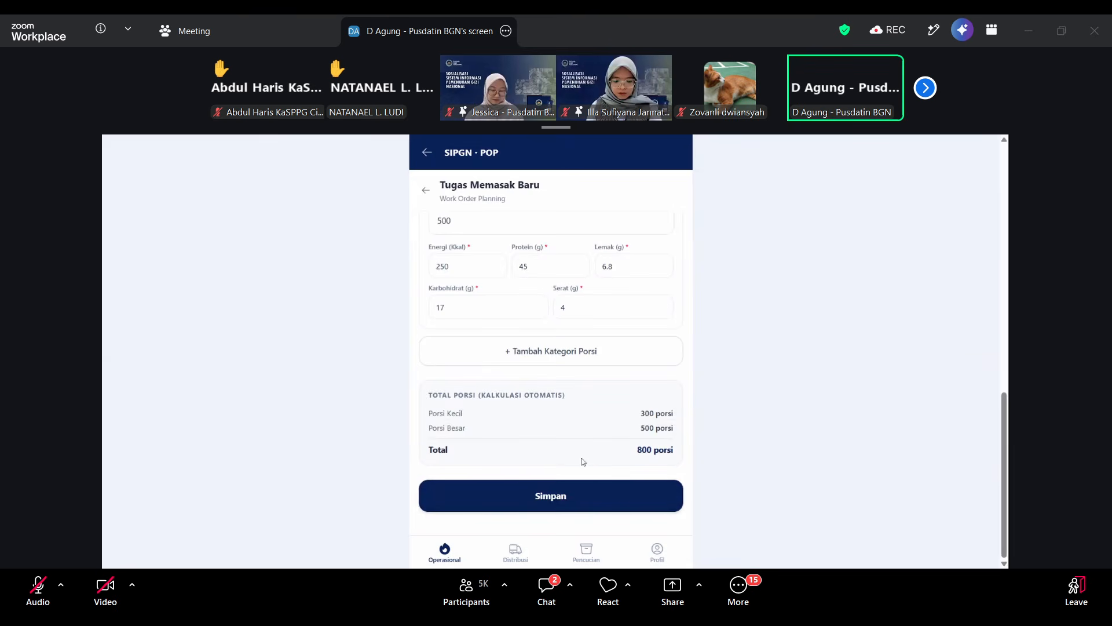
{"action": "left_click", "coordinate": [555, 500]}
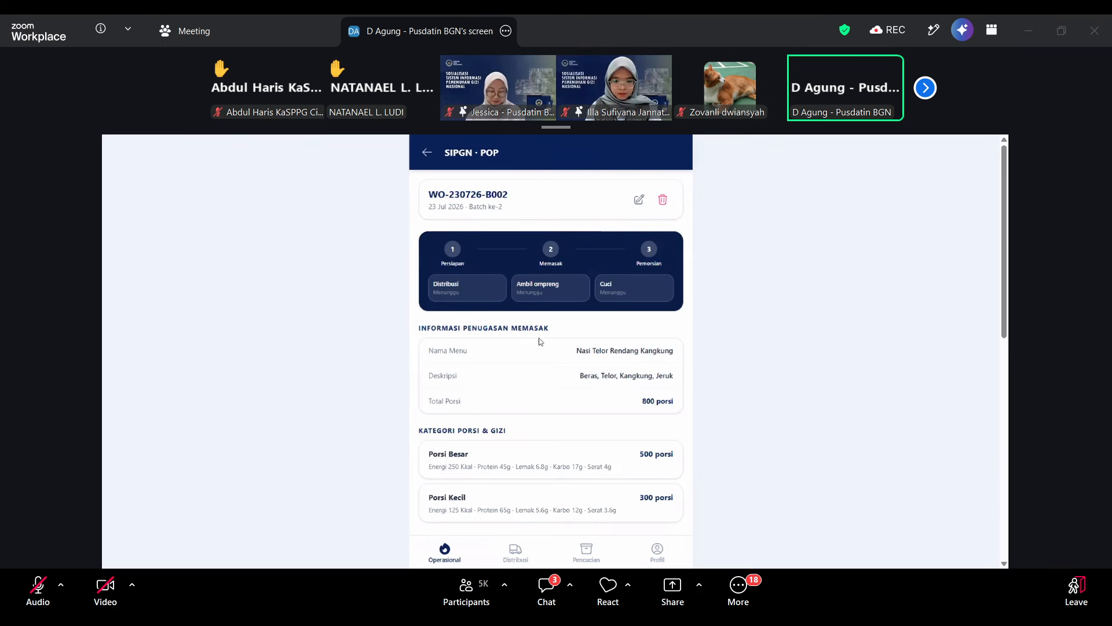
Set the Persiapan Memasak start to 22/07/2026, 17.12 and start the cooking preparation.
{"action": "scroll", "coordinate": [532, 397], "scroll_direction": "down", "scroll_amount": 5}
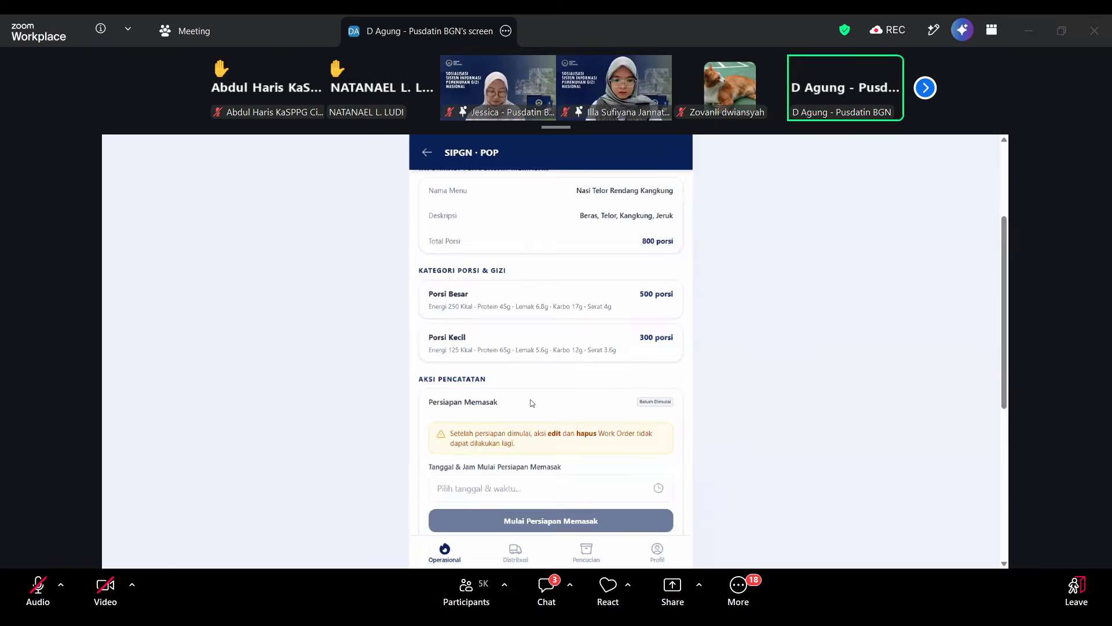
{"action": "scroll", "coordinate": [531, 394], "scroll_direction": "up", "scroll_amount": 5}
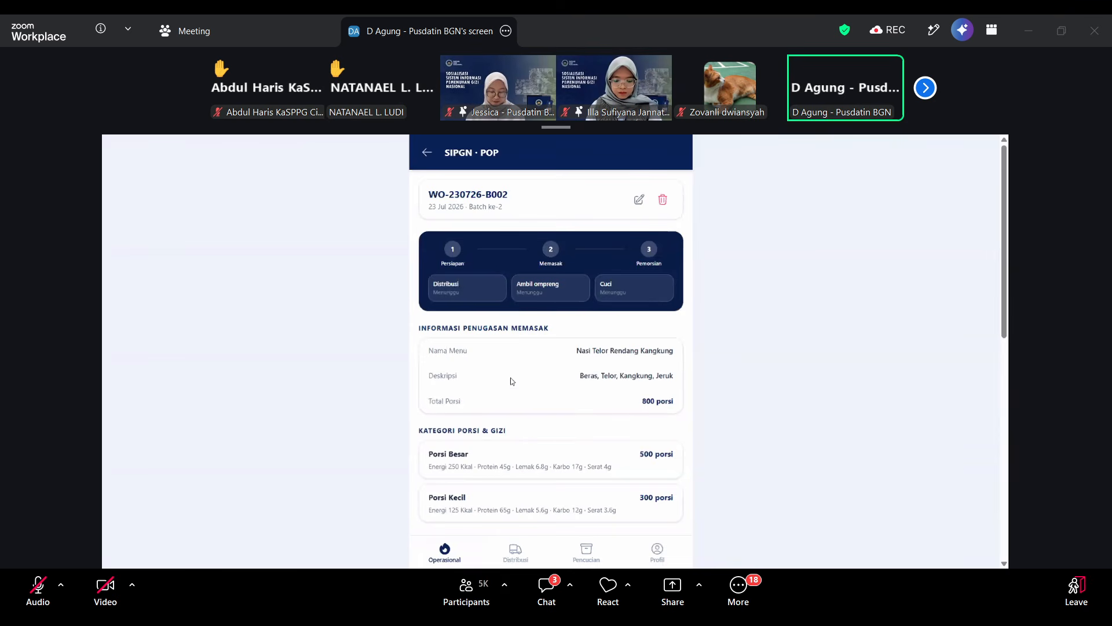
{"action": "scroll", "coordinate": [518, 401], "scroll_direction": "down", "scroll_amount": 3}
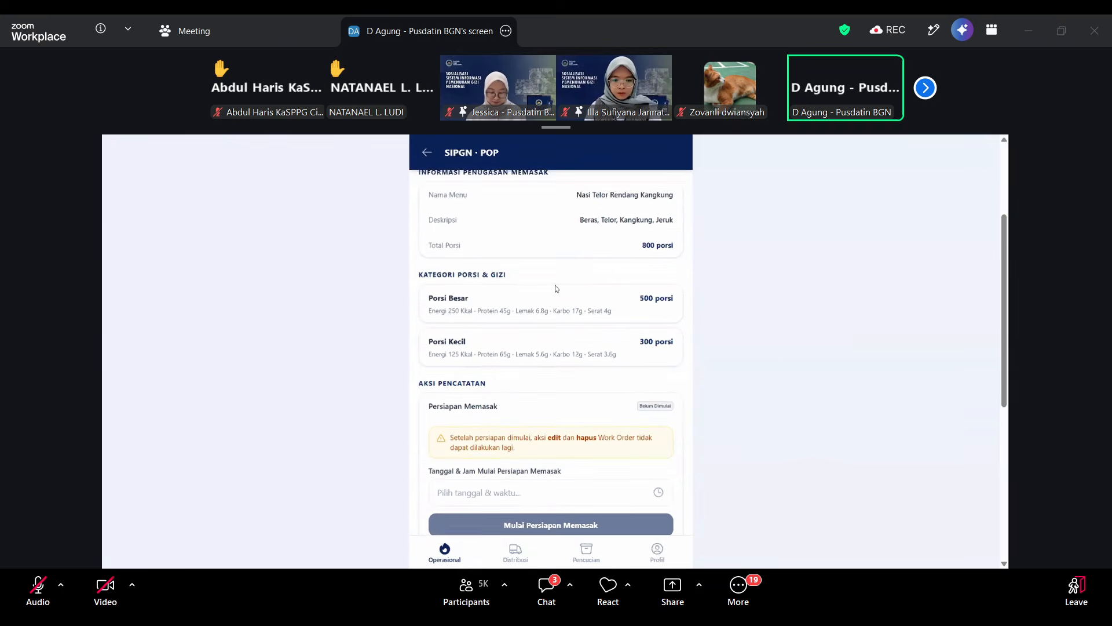
{"action": "scroll", "coordinate": [555, 288], "scroll_direction": "up", "scroll_amount": 2}
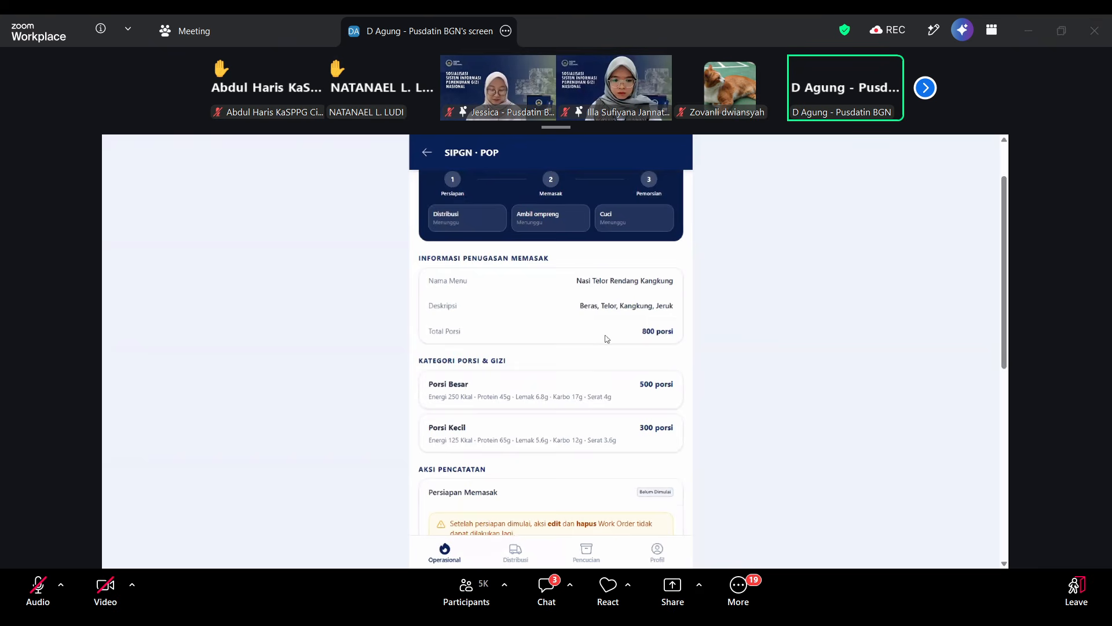
{"action": "scroll", "coordinate": [537, 378], "scroll_direction": "down", "scroll_amount": 2}
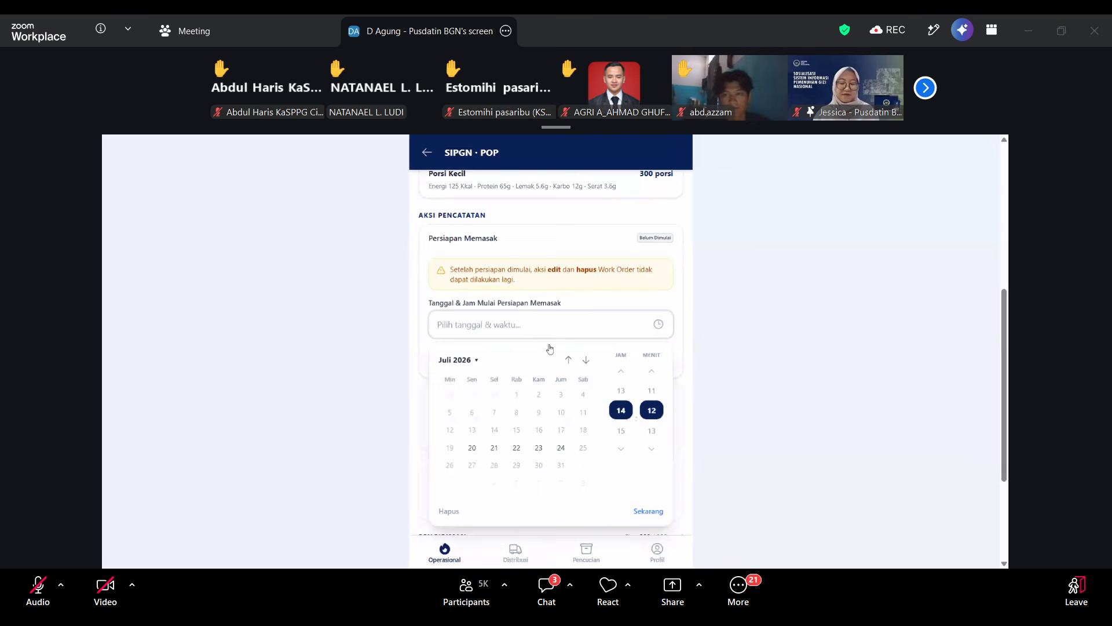
{"action": "left_click", "coordinate": [516, 450]}
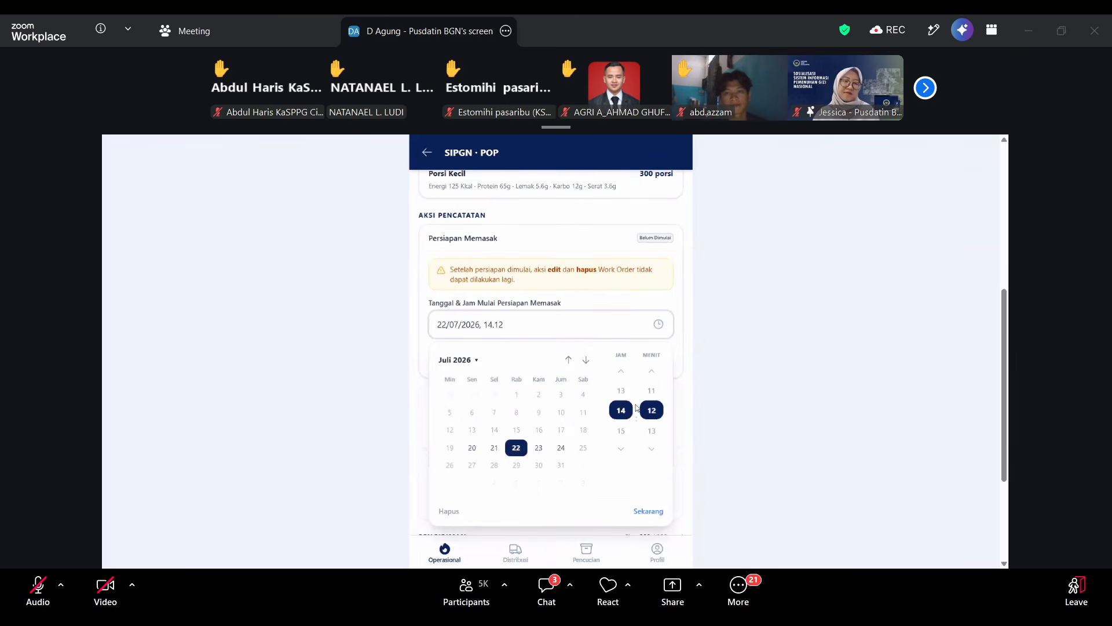
{"action": "left_click", "coordinate": [622, 450]}
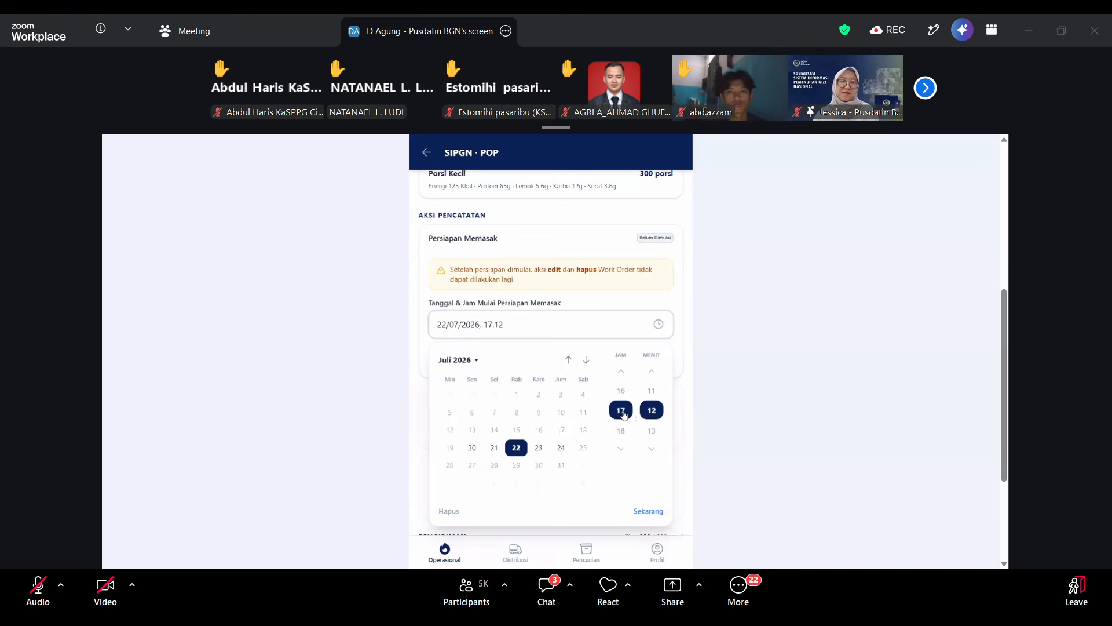
{"action": "left_click", "coordinate": [735, 455]}
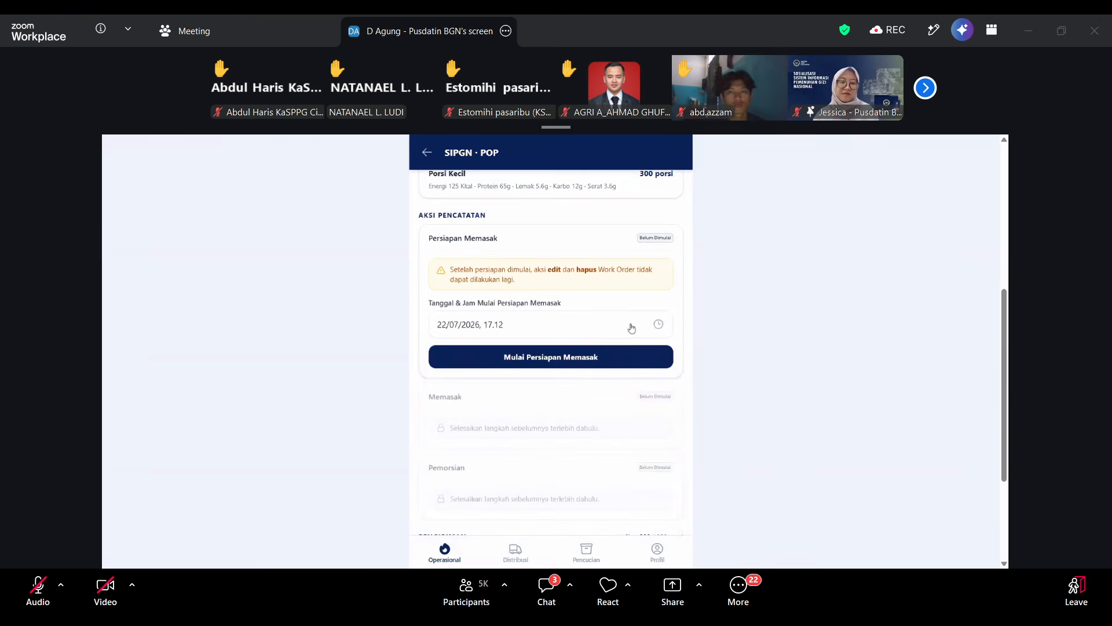
{"action": "left_click", "coordinate": [559, 358]}
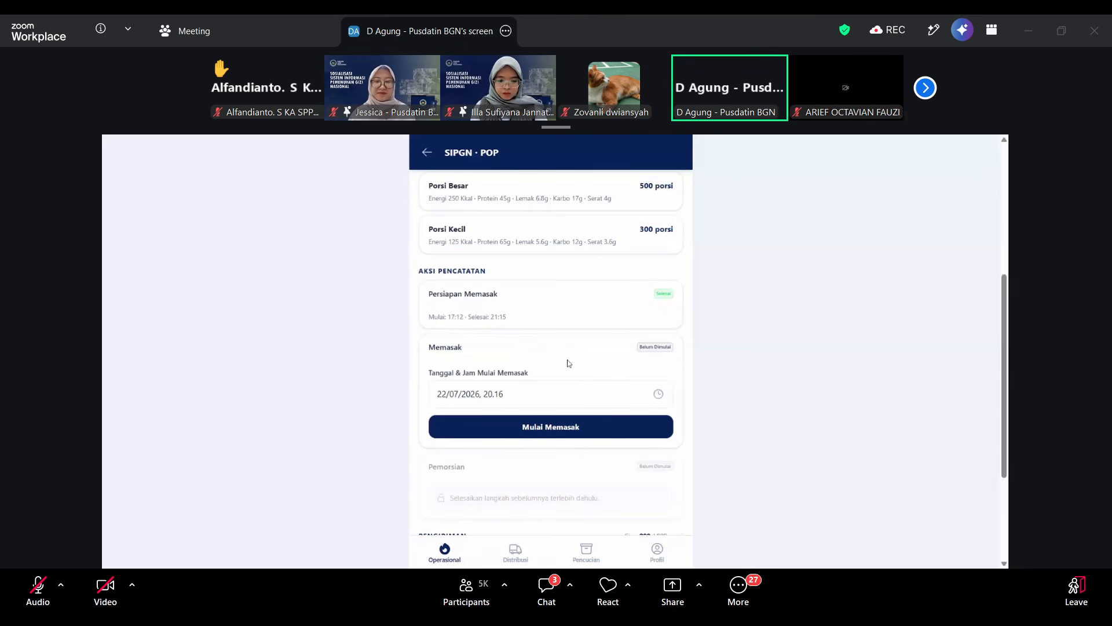
Try to start the Memasak stage with the start time 22/07/2026, 20.16.
{"action": "left_click", "coordinate": [525, 396]}
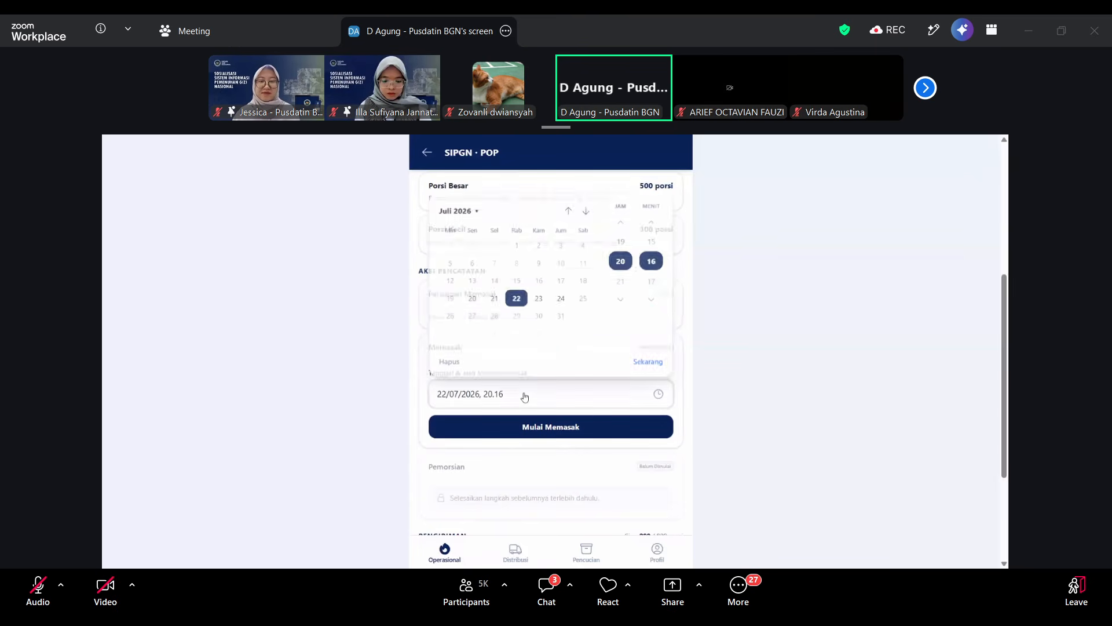
{"action": "left_click", "coordinate": [559, 396]}
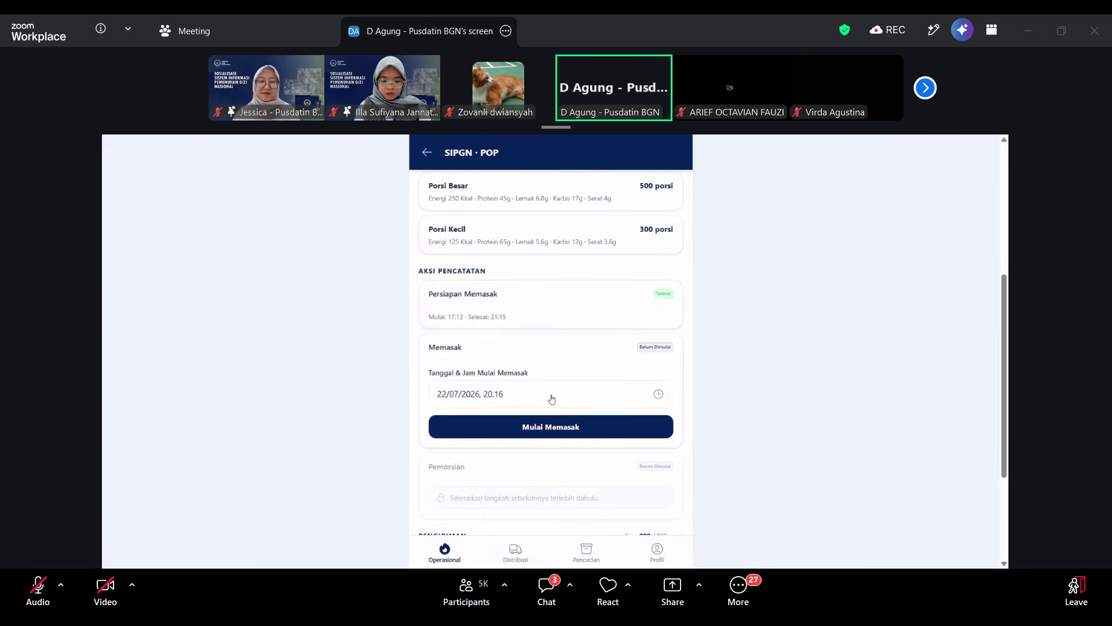
{"action": "left_click", "coordinate": [550, 431]}
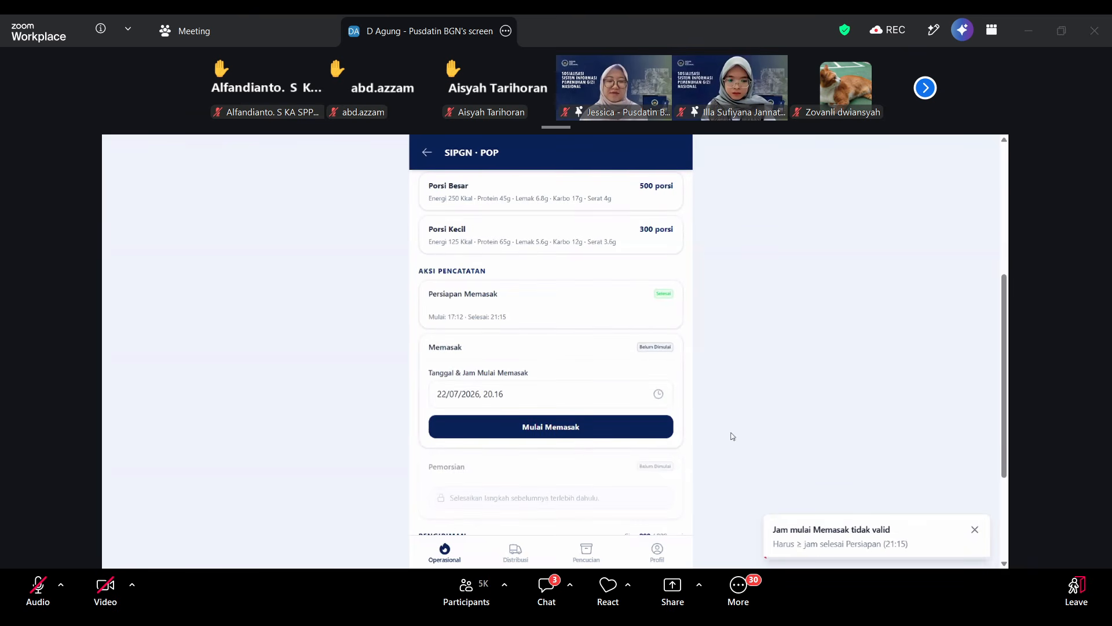
Set the Memasak start to 22/07/2026, 21.25 and start the cooking stage.
{"action": "left_click", "coordinate": [564, 395]}
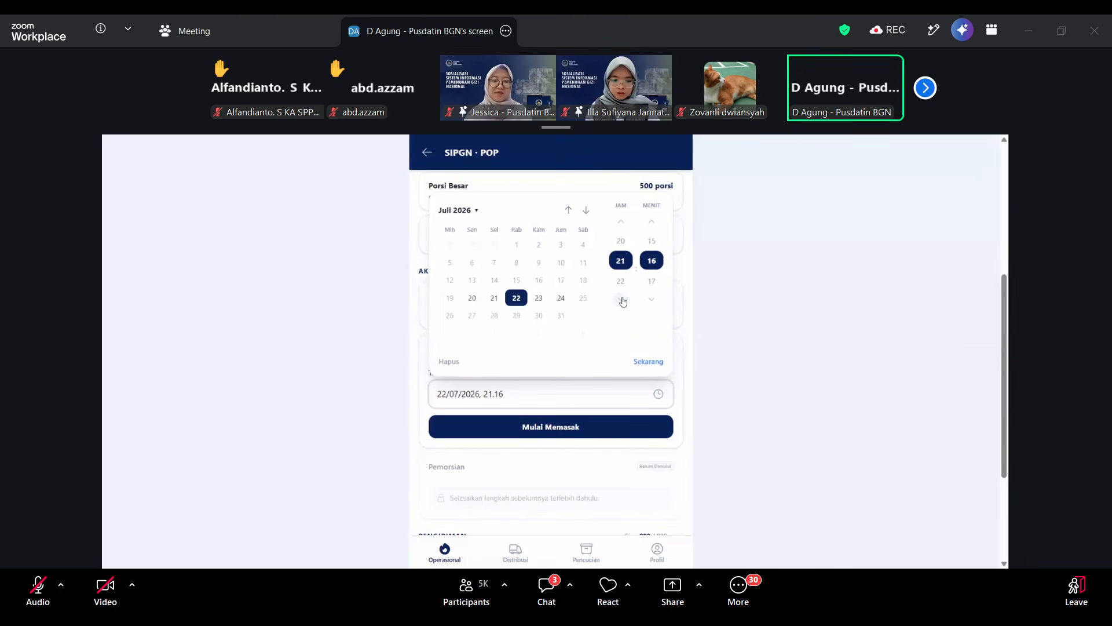
{"action": "left_click", "coordinate": [652, 301]}
{"action": "left_click", "coordinate": [653, 302]}
{"action": "left_click", "coordinate": [653, 302]}
{"action": "left_click", "coordinate": [652, 302]}
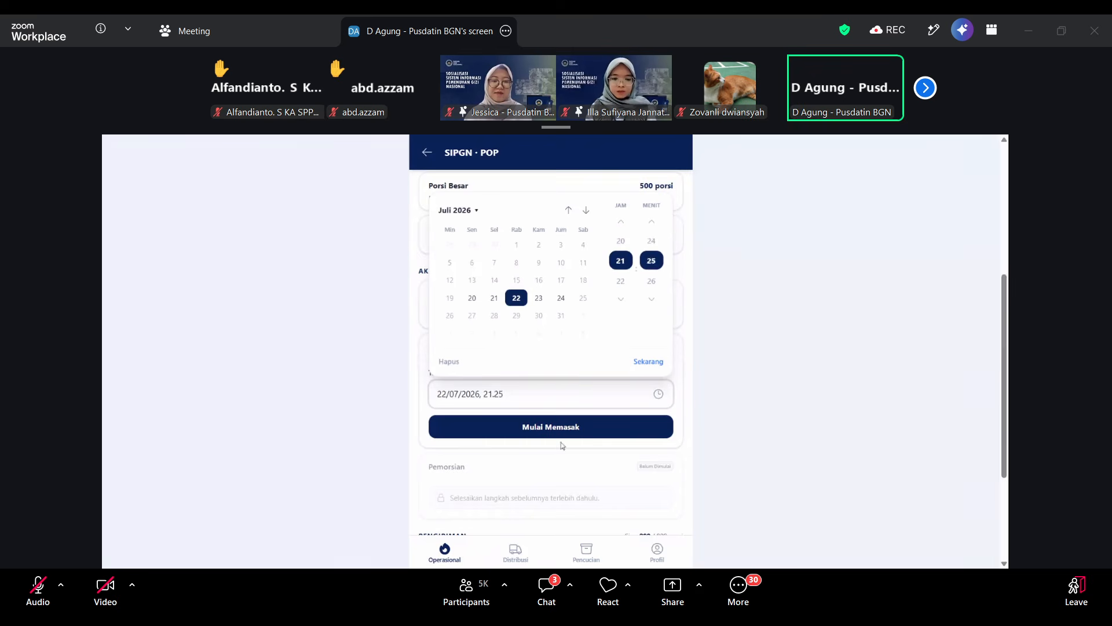
{"action": "left_click", "coordinate": [744, 369]}
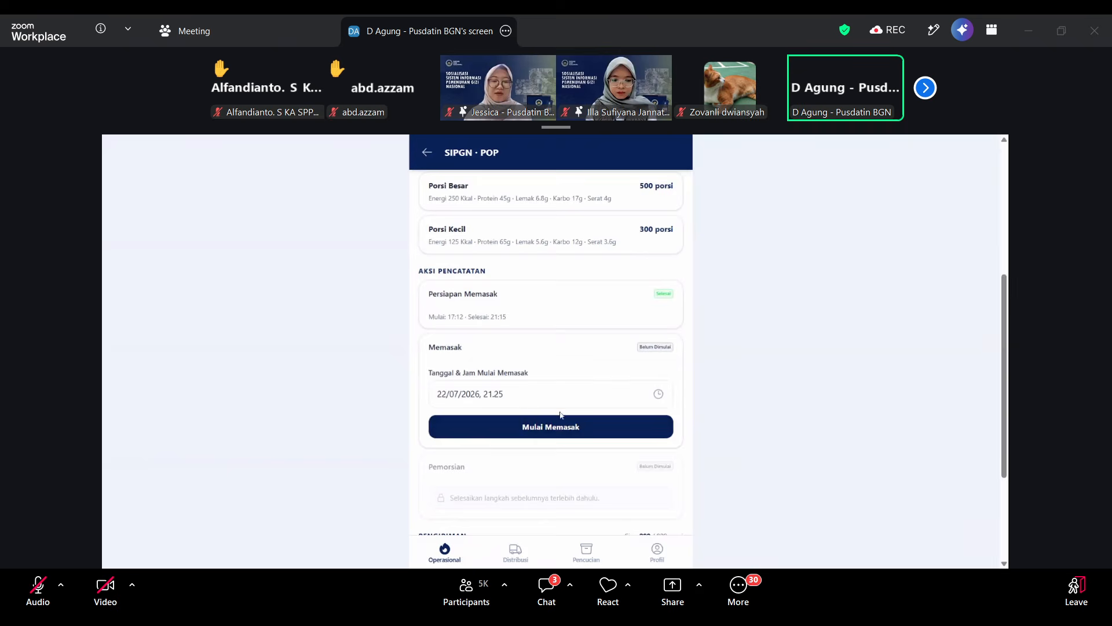
{"action": "left_click", "coordinate": [558, 431]}
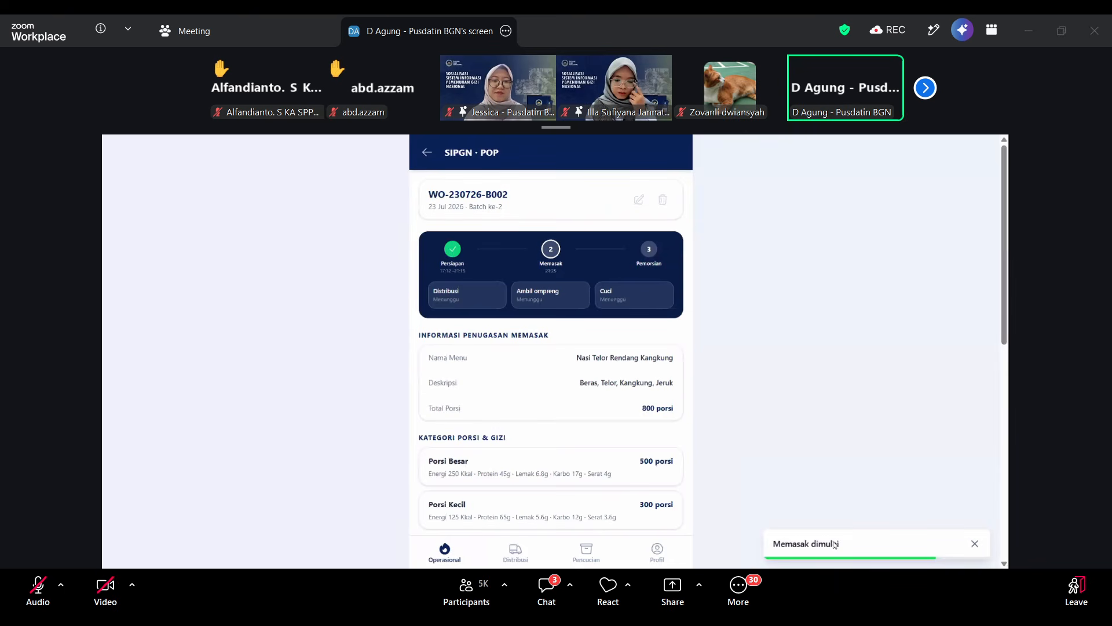
Set the Memasak finish to 23/07/2026, 03.19 and complete the cooking stage.
{"action": "scroll", "coordinate": [541, 461], "scroll_direction": "down", "scroll_amount": 10}
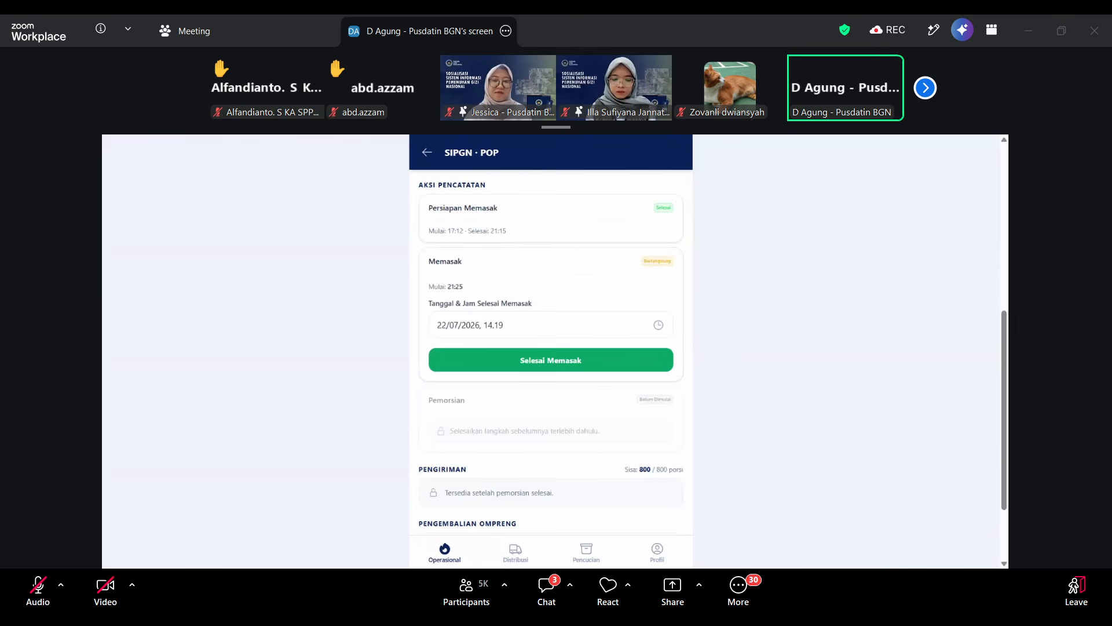
{"action": "left_click", "coordinate": [550, 329]}
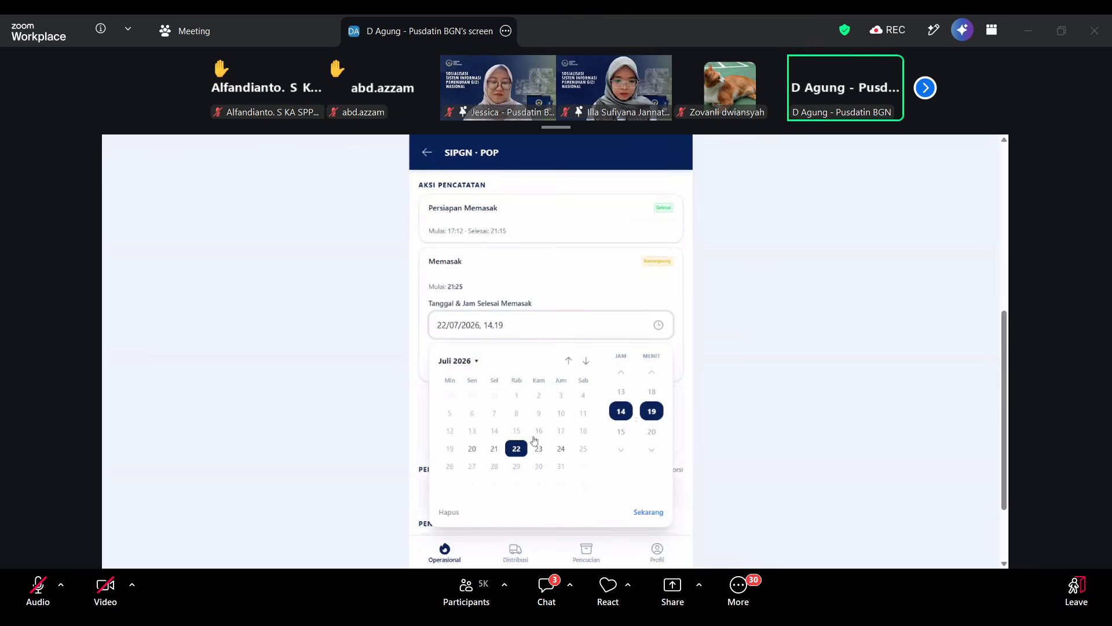
{"action": "left_click", "coordinate": [522, 330]}
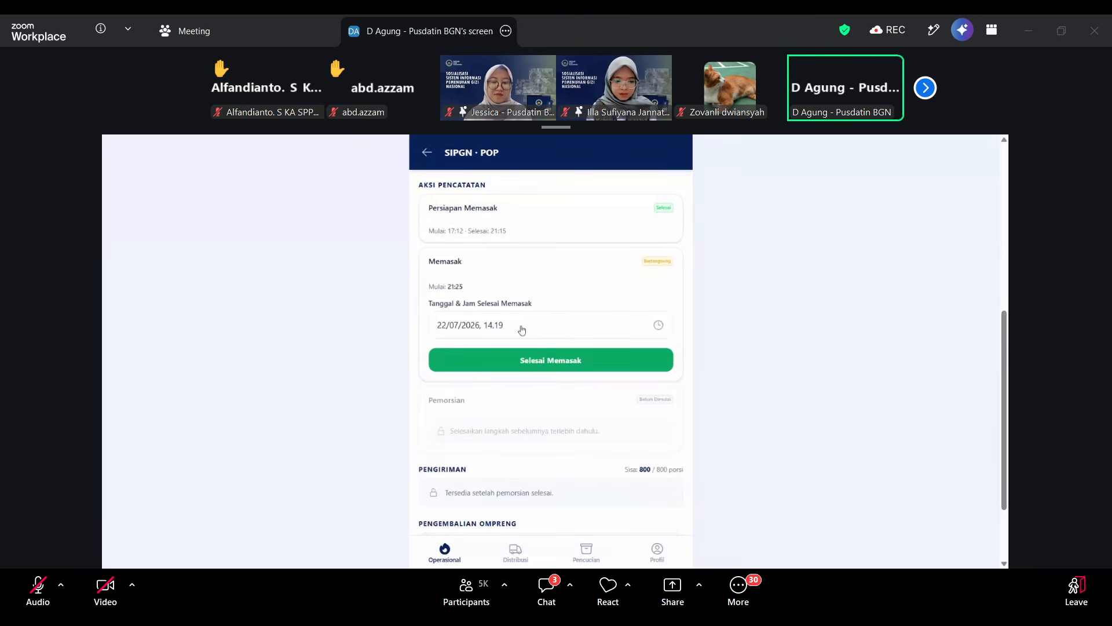
{"action": "left_click", "coordinate": [540, 323]}
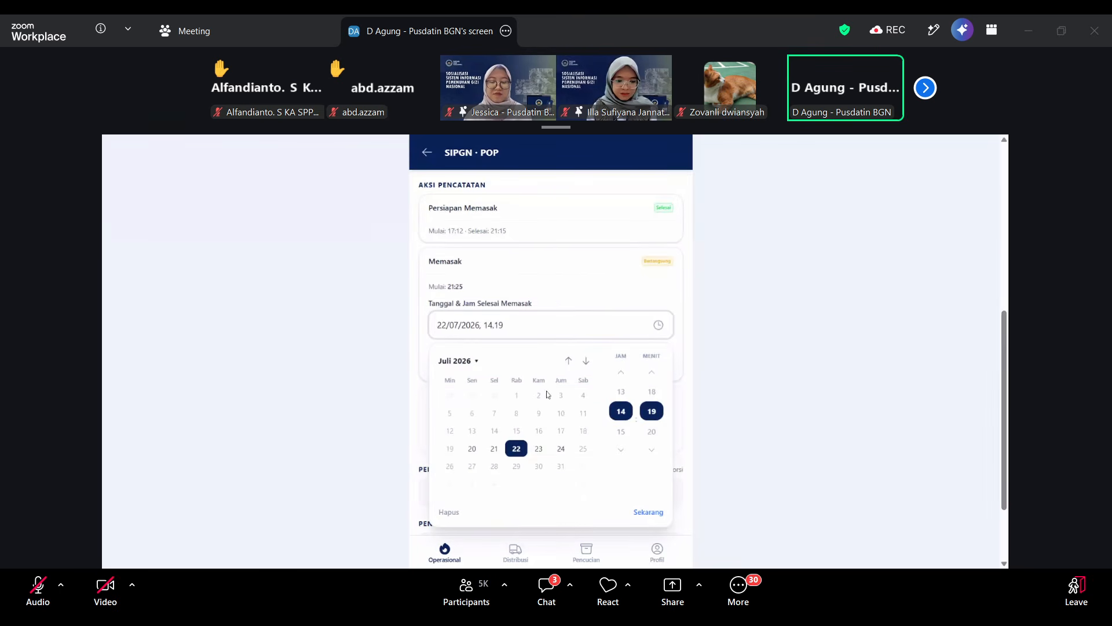
{"action": "left_click", "coordinate": [540, 451]}
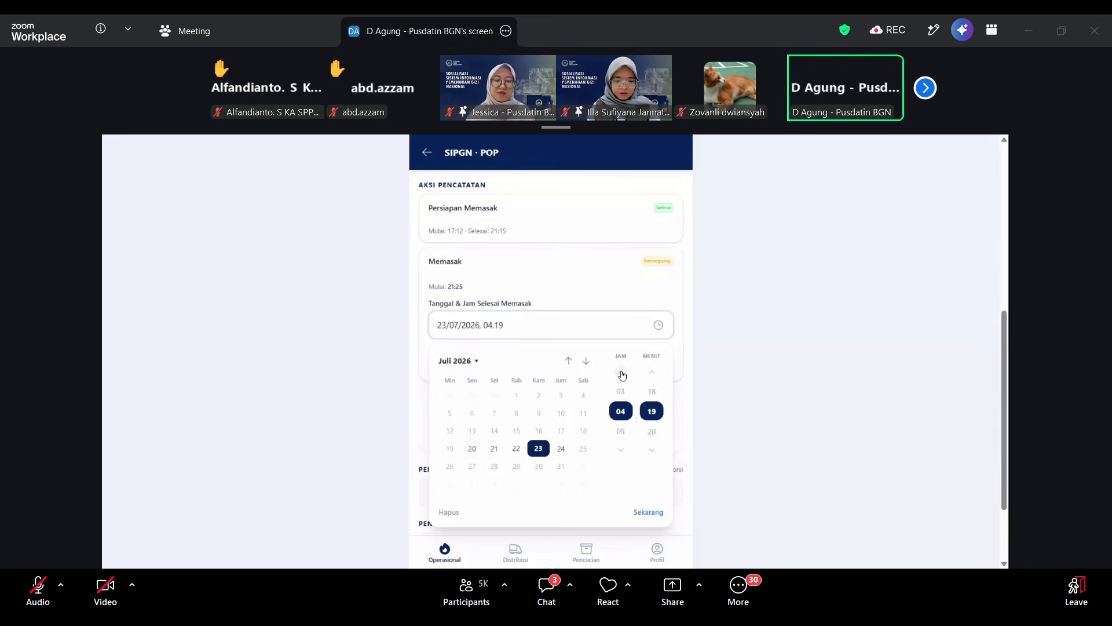
{"action": "scroll", "coordinate": [625, 396], "scroll_direction": "down", "scroll_amount": 1}
{"action": "left_click", "coordinate": [624, 396]}
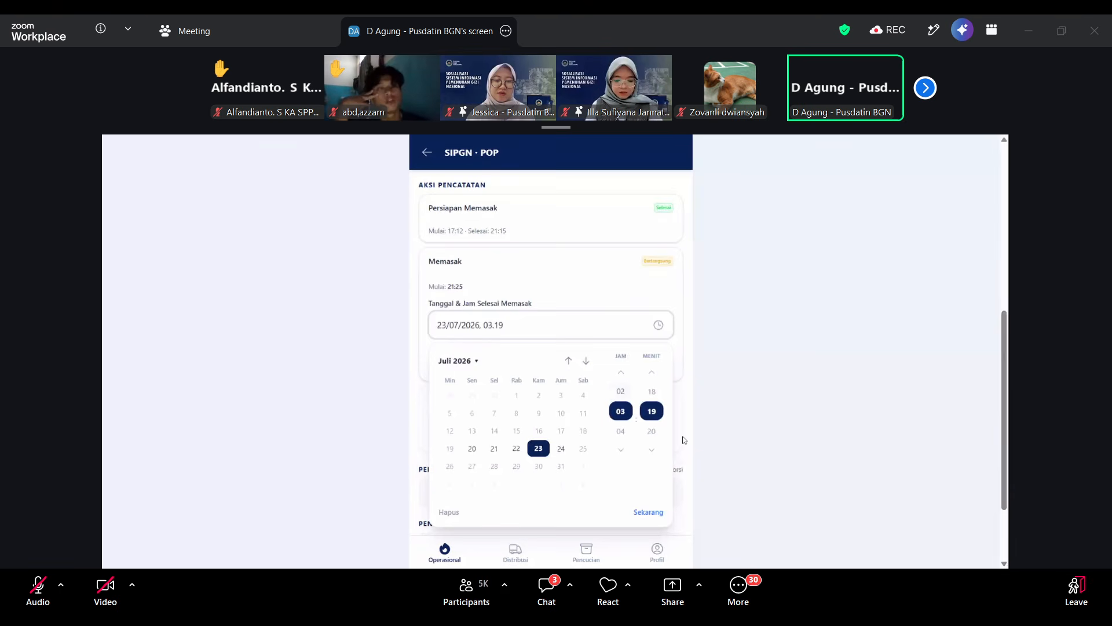
{"action": "left_click", "coordinate": [721, 439]}
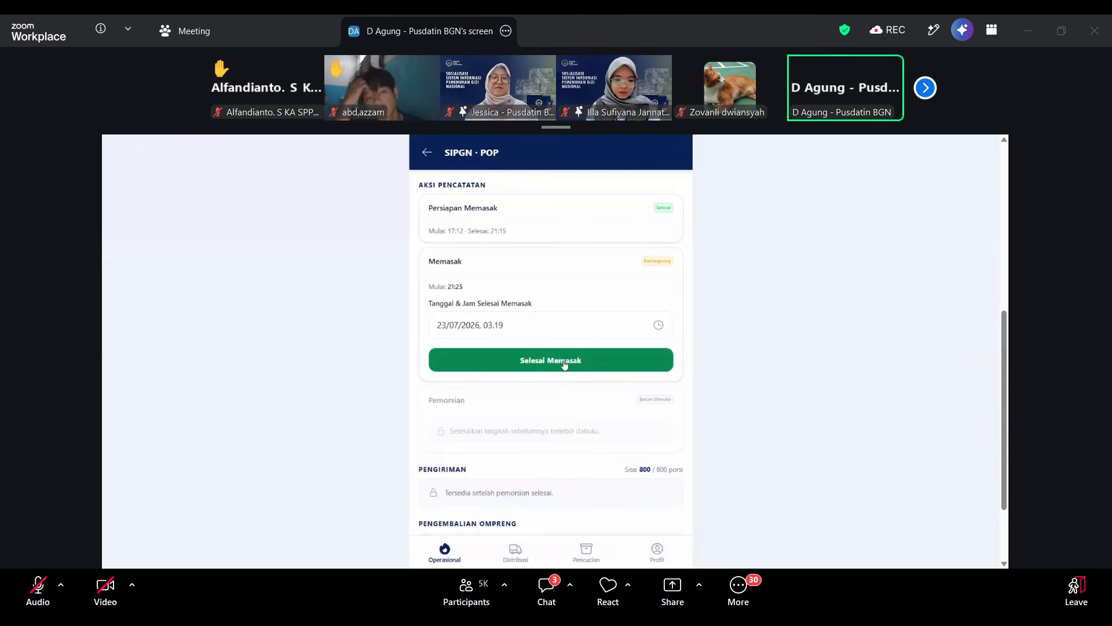
{"action": "left_click", "coordinate": [565, 362]}
{"action": "left_click", "coordinate": [565, 364]}
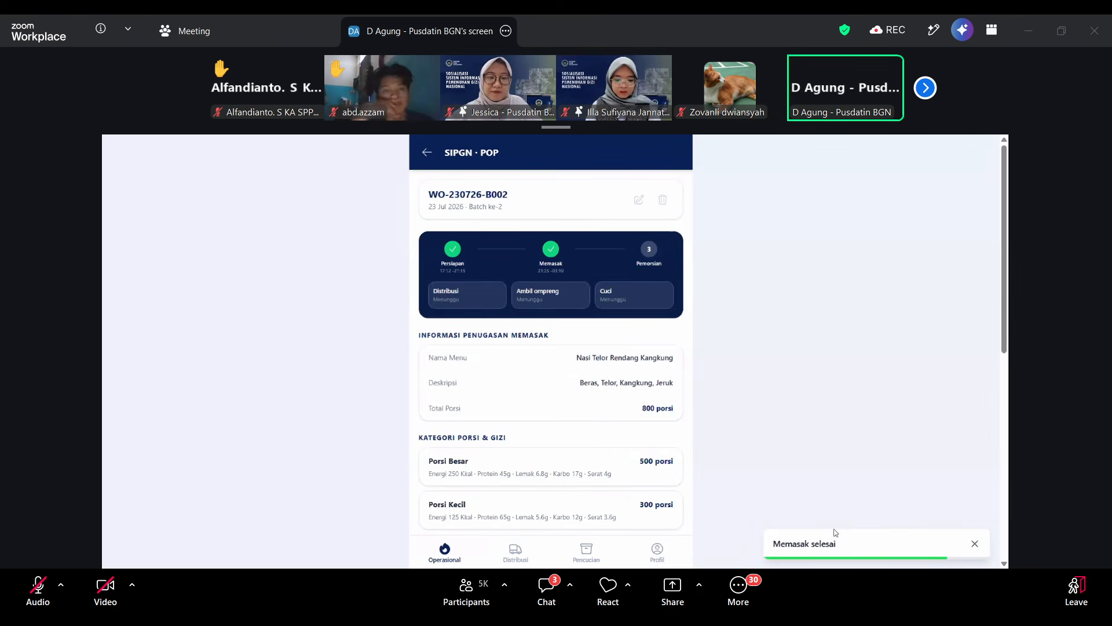
Set the Pemorsian start to 23/07/2026, 05.20 and start the portioning stage.
{"action": "scroll", "coordinate": [563, 464], "scroll_direction": "down", "scroll_amount": 6}
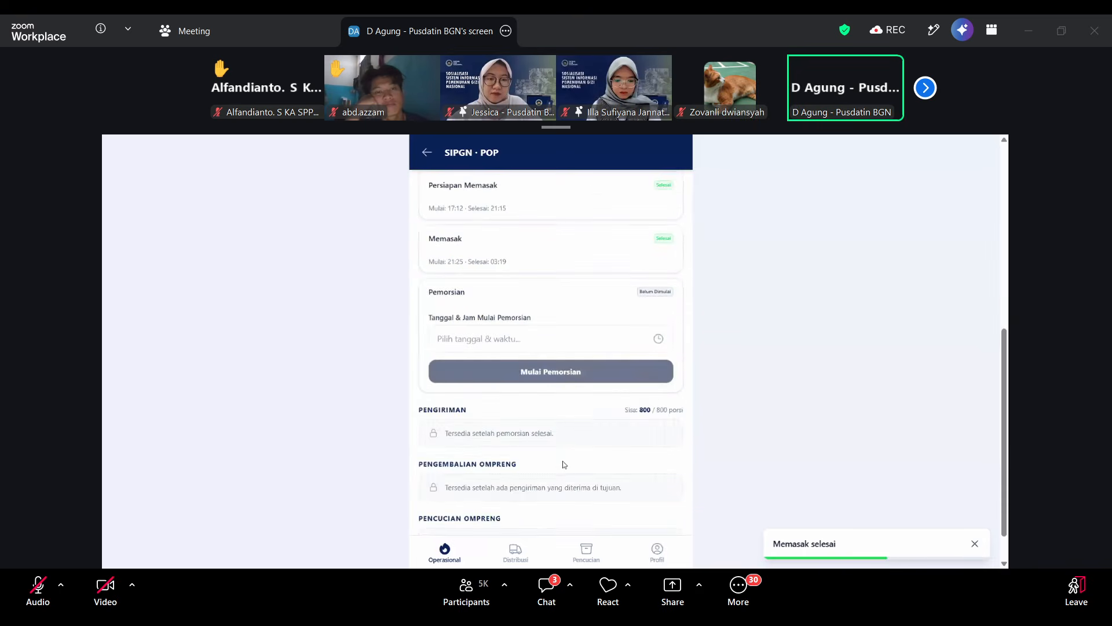
{"action": "scroll", "coordinate": [565, 464], "scroll_direction": "up", "scroll_amount": 1}
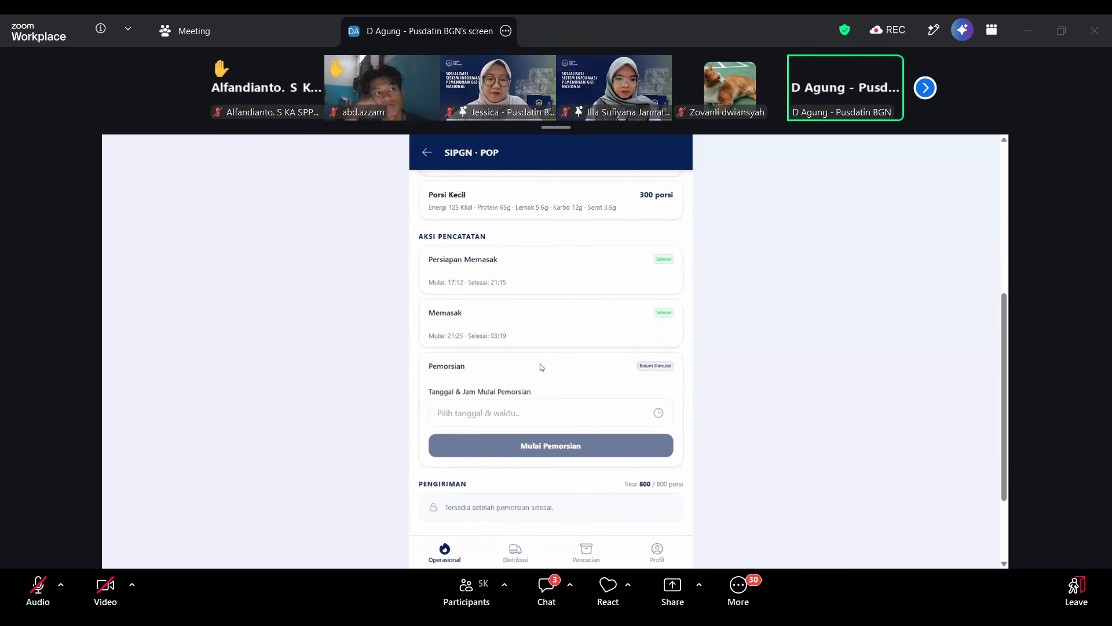
{"action": "left_click", "coordinate": [534, 413]}
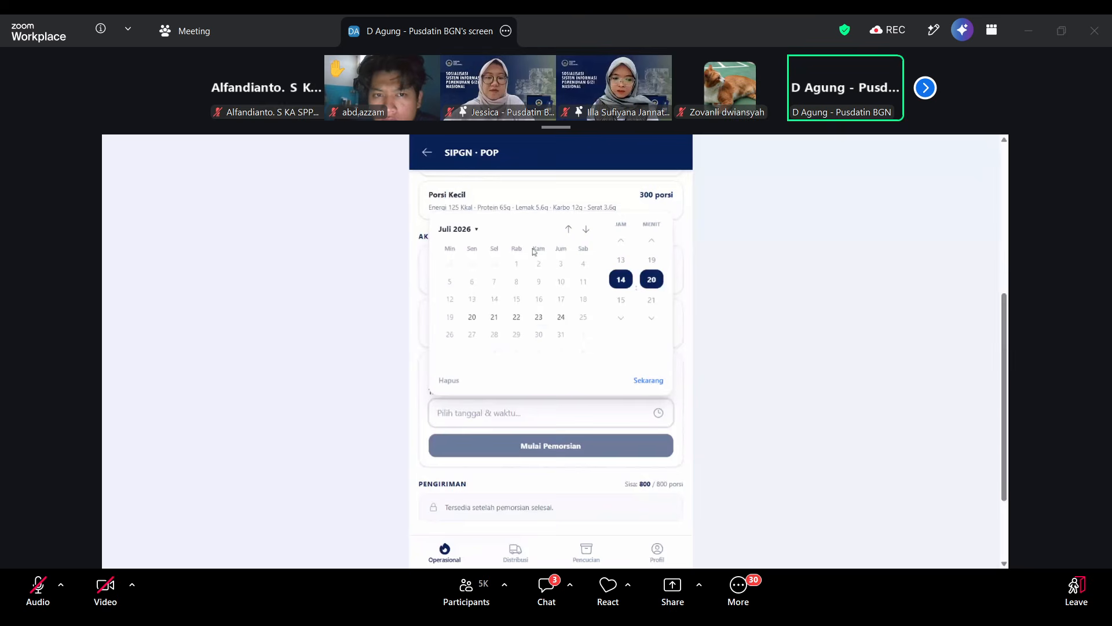
{"action": "left_click", "coordinate": [539, 318]}
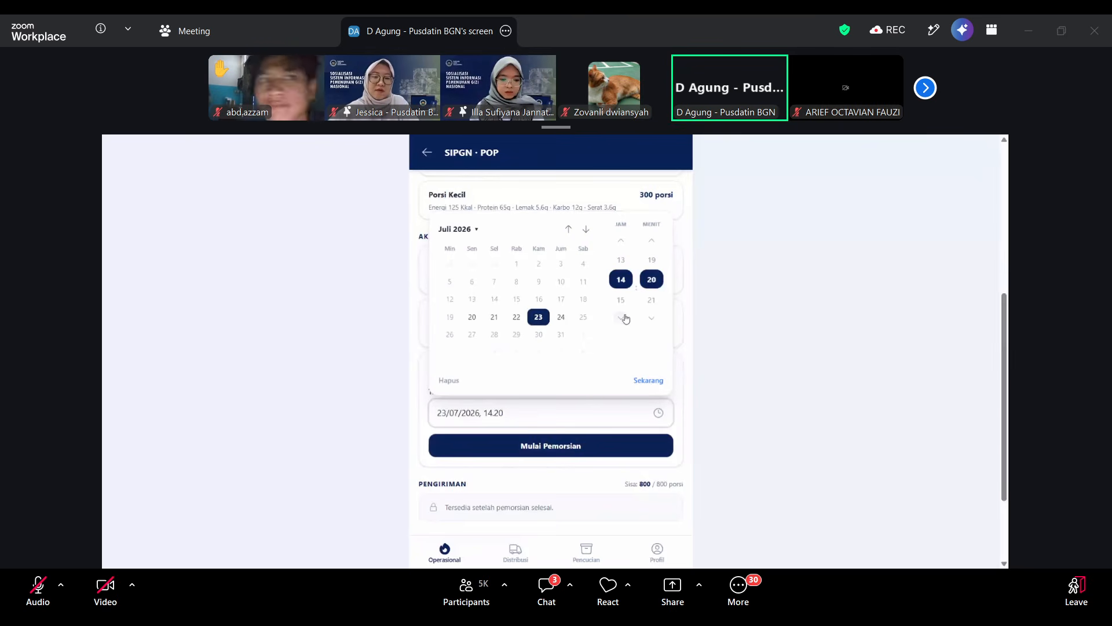
{"action": "left_click", "coordinate": [624, 244]}
{"action": "left_click", "coordinate": [624, 245]}
{"action": "left_click", "coordinate": [624, 244]}
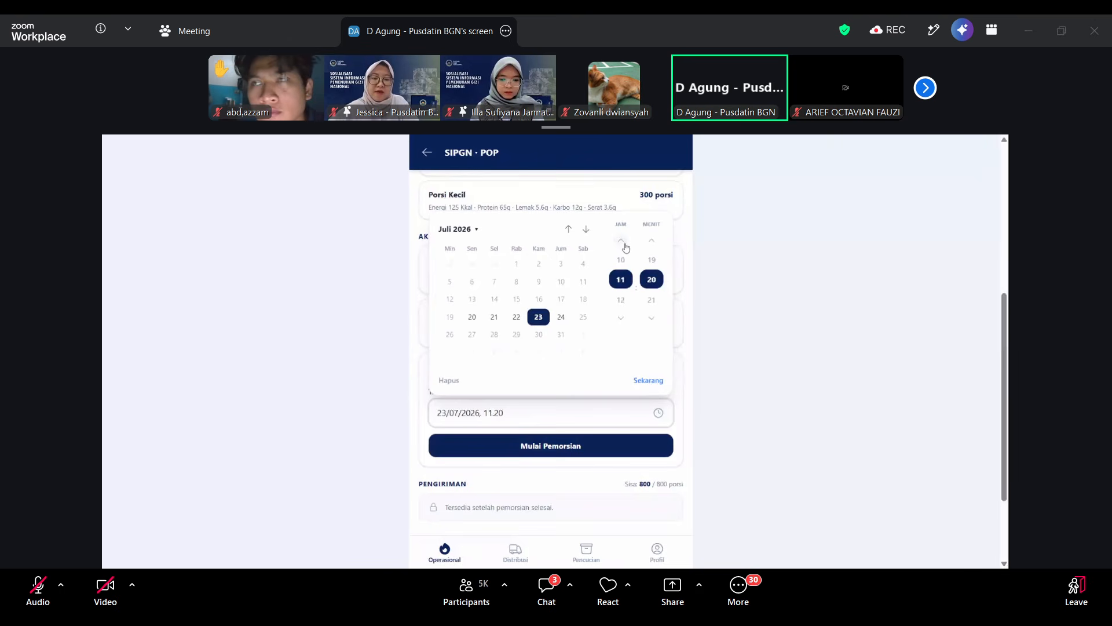
{"action": "left_click", "coordinate": [625, 247]}
{"action": "left_click", "coordinate": [626, 247]}
{"action": "left_click", "coordinate": [626, 247]}
{"action": "left_click", "coordinate": [626, 247]}
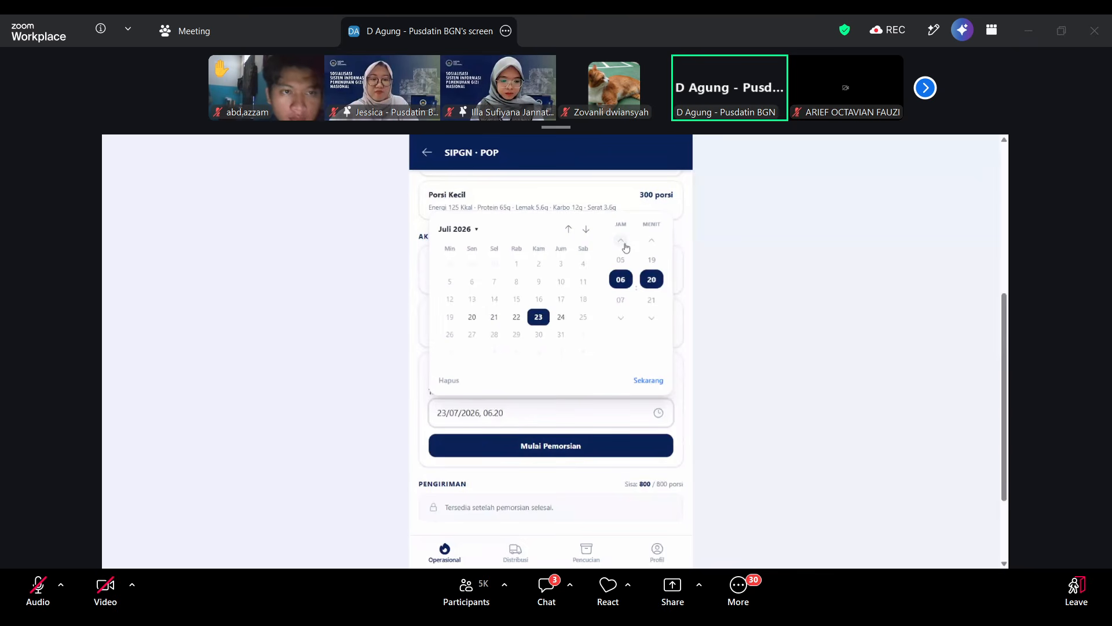
{"action": "left_click", "coordinate": [622, 244]}
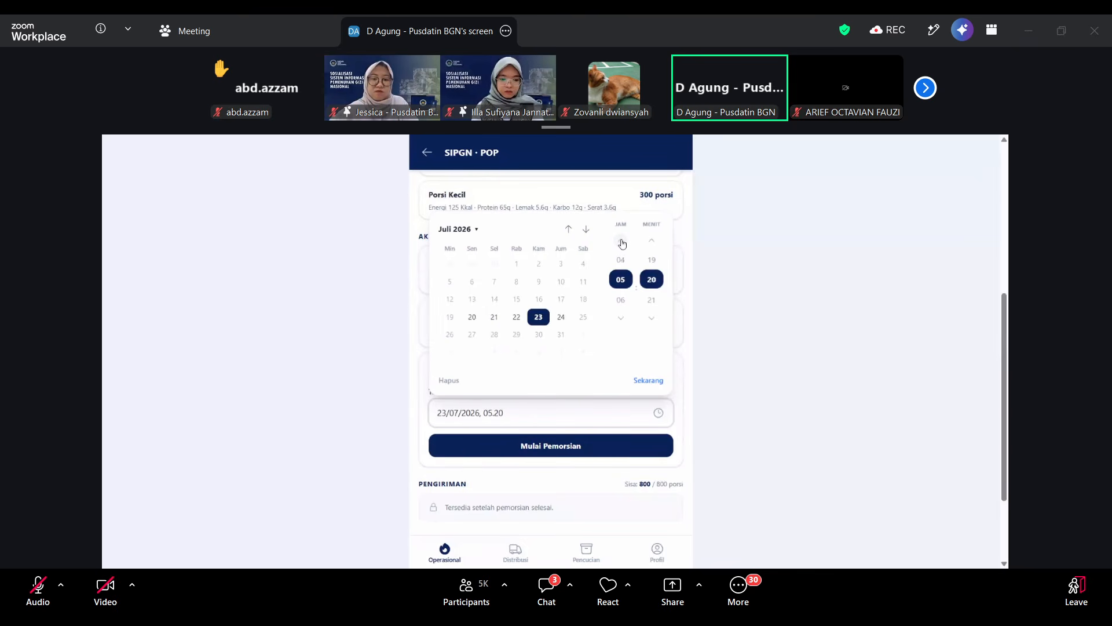
{"action": "left_click", "coordinate": [720, 380]}
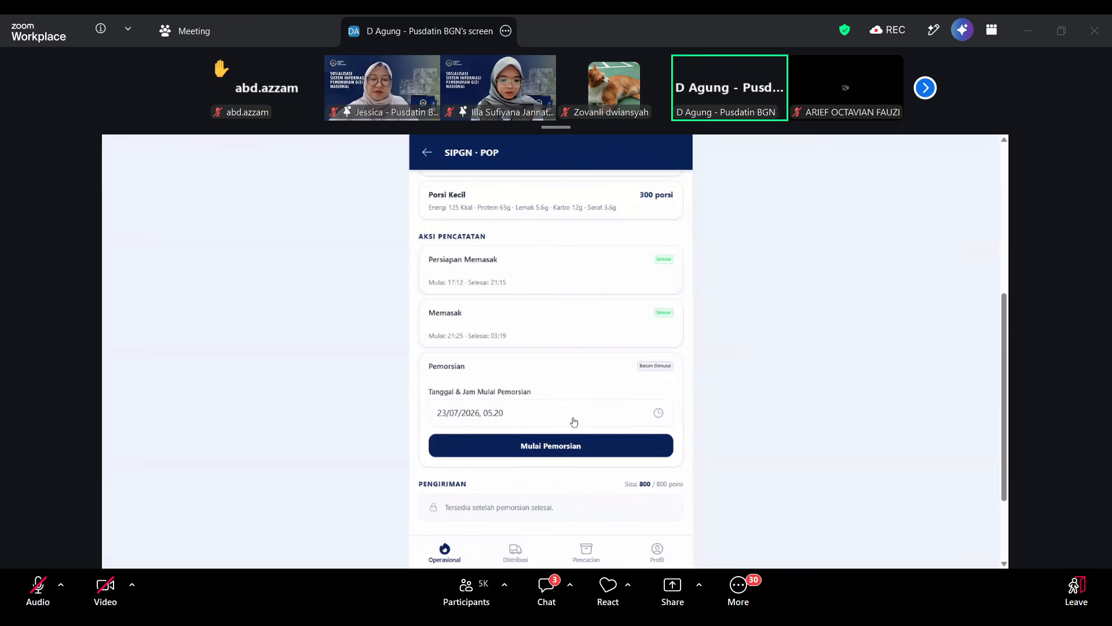
{"action": "left_click", "coordinate": [559, 446]}
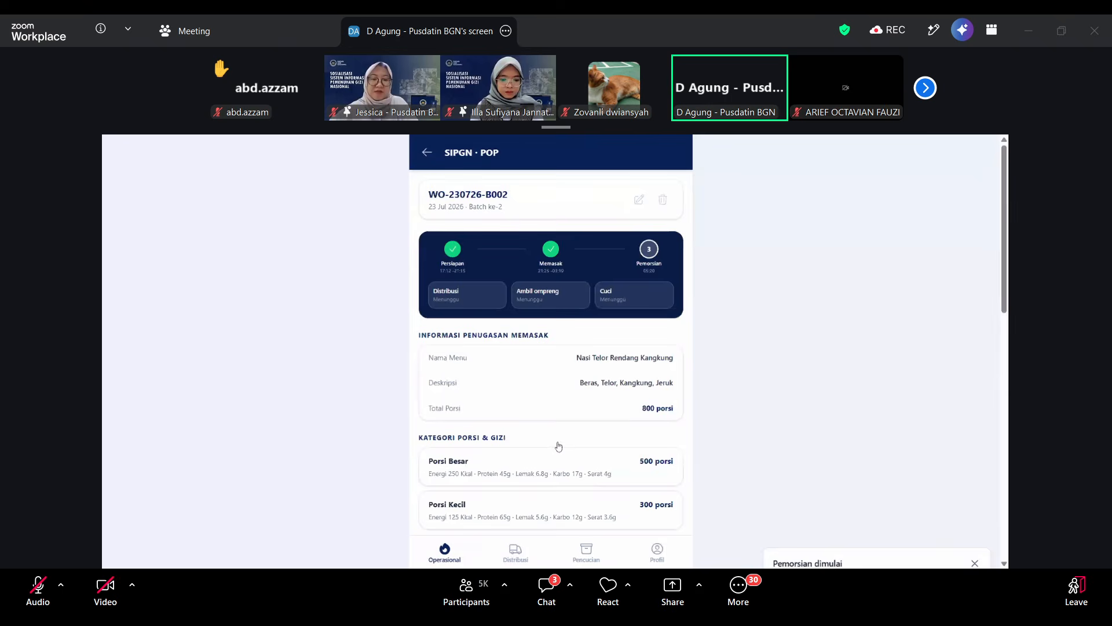
Look through the work orders available under Kode Batch & Menu for the delivery task.
{"action": "scroll", "coordinate": [538, 424], "scroll_direction": "down", "scroll_amount": 2}
{"action": "scroll", "coordinate": [533, 394], "scroll_direction": "down", "scroll_amount": 6}
{"action": "scroll", "coordinate": [527, 355], "scroll_direction": "up", "scroll_amount": 2}
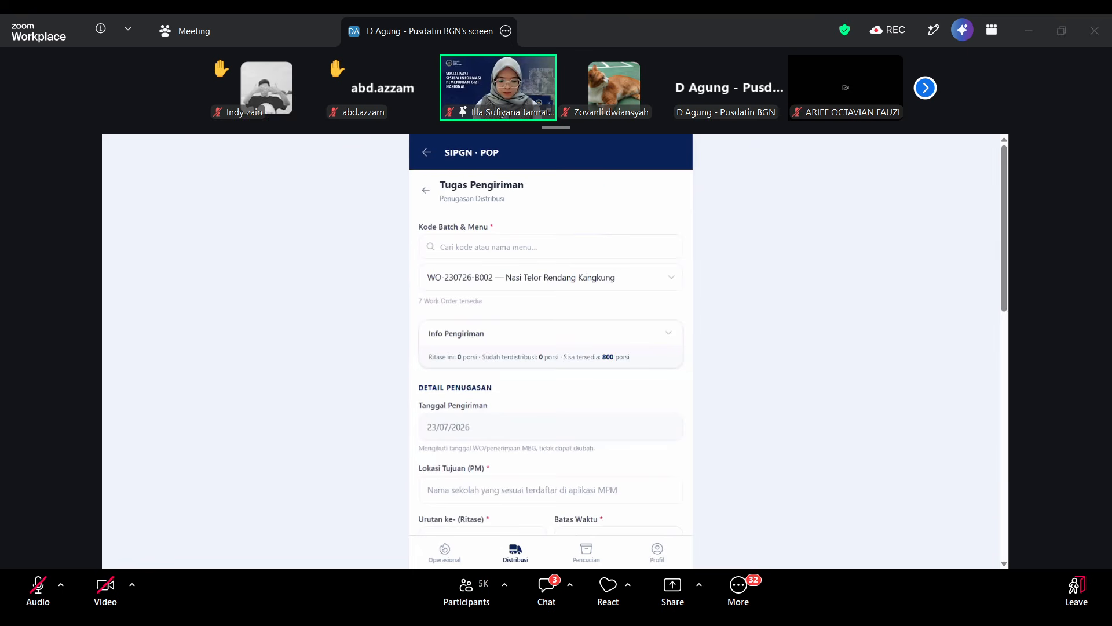
{"action": "left_click", "coordinate": [551, 280]}
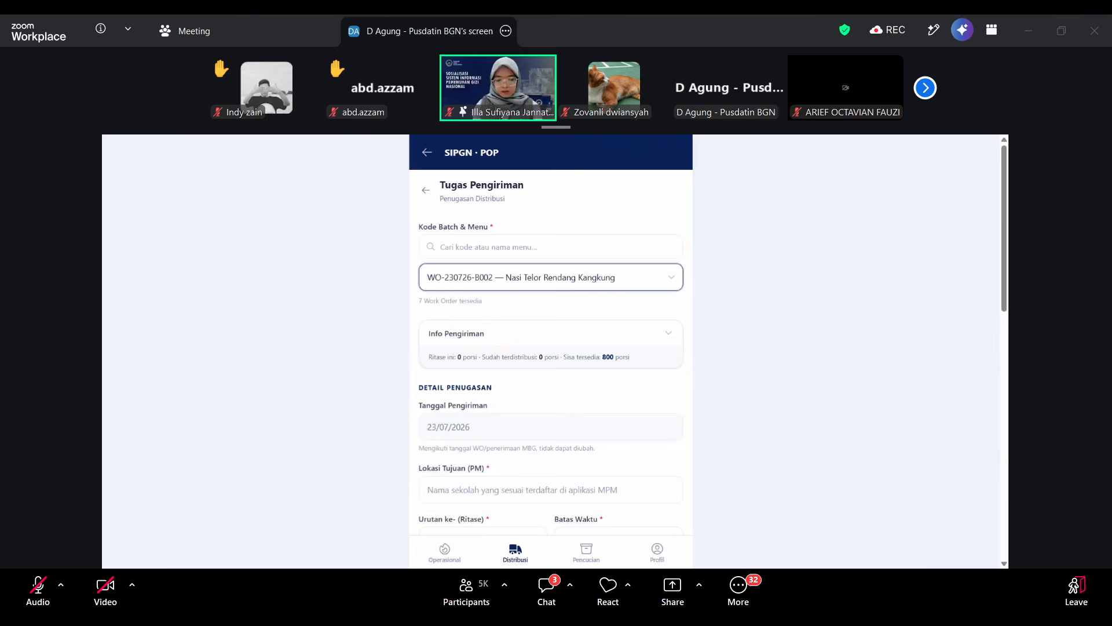
{"action": "left_click", "coordinate": [740, 313]}
{"action": "left_click", "coordinate": [656, 282]}
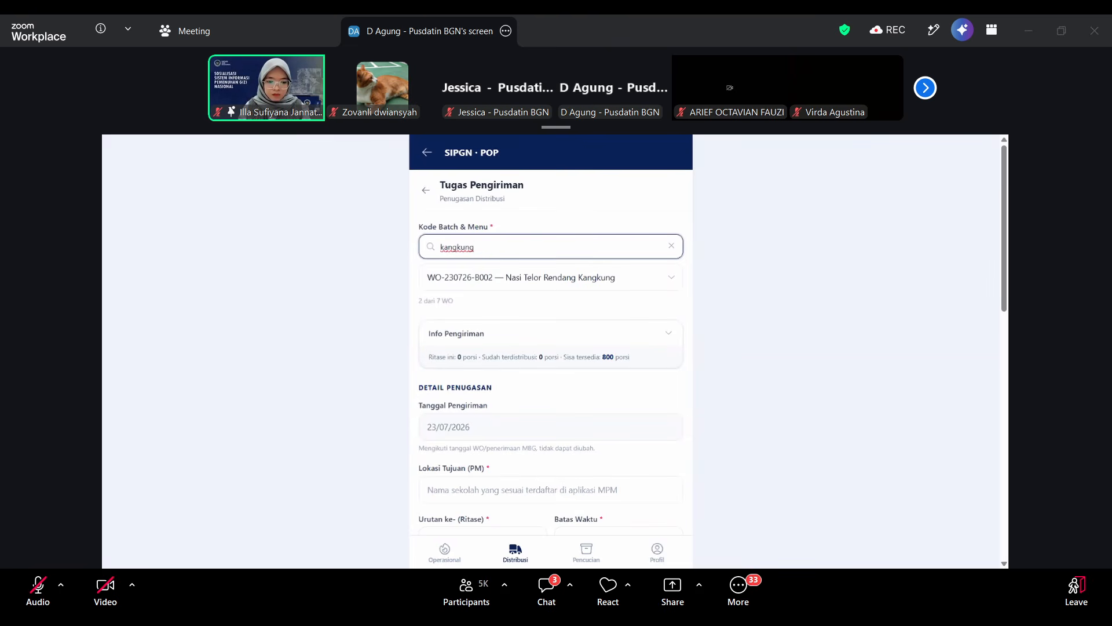
{"action": "left_click", "coordinate": [565, 281]}
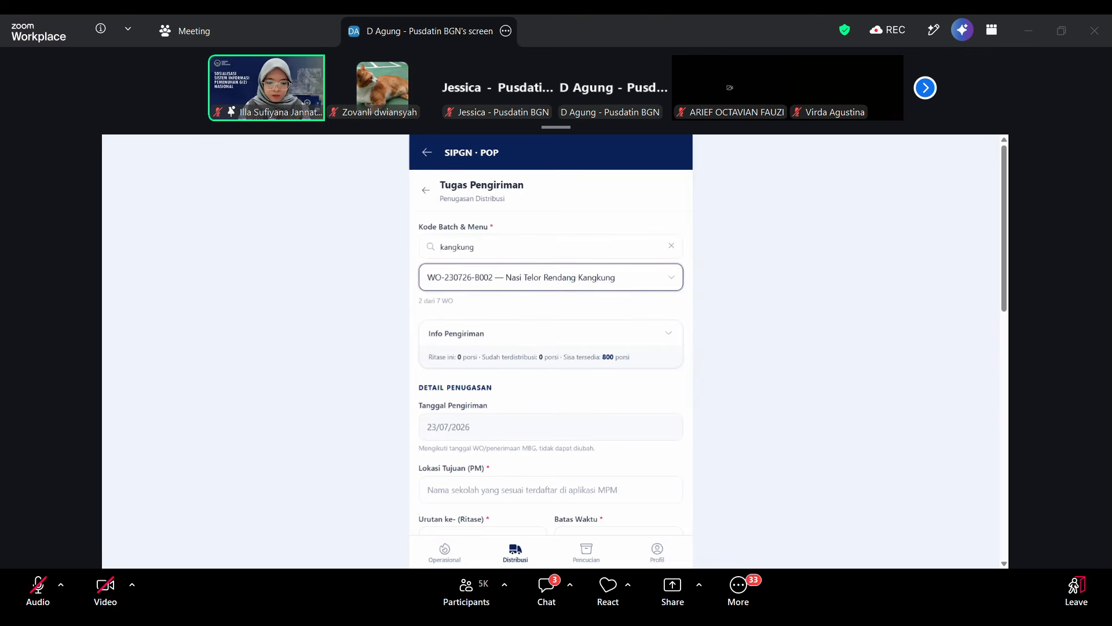
Clear the work order search, filter by "kangkung" and keep the Nasi Telor Rendang Kangkung batch B002 as the delivery task's work order.
{"action": "left_click", "coordinate": [550, 247]}
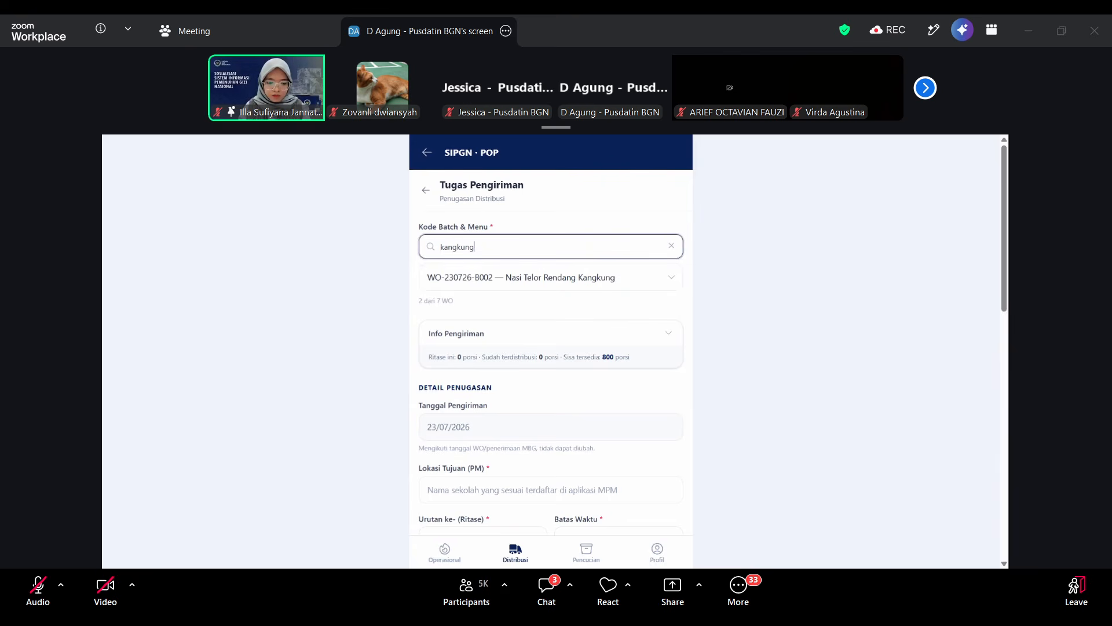
{"action": "key", "text": "BackSpace"}
{"action": "key", "text": "BackSpace"}
{"action": "key", "text": "BackSpace"}
{"action": "key", "text": "BackSpace"}
{"action": "key", "text": "BackSpace"}
{"action": "key", "text": "BackSpace"}
{"action": "key", "text": "BackSpace"}
{"action": "key", "text": "BackSpace"}
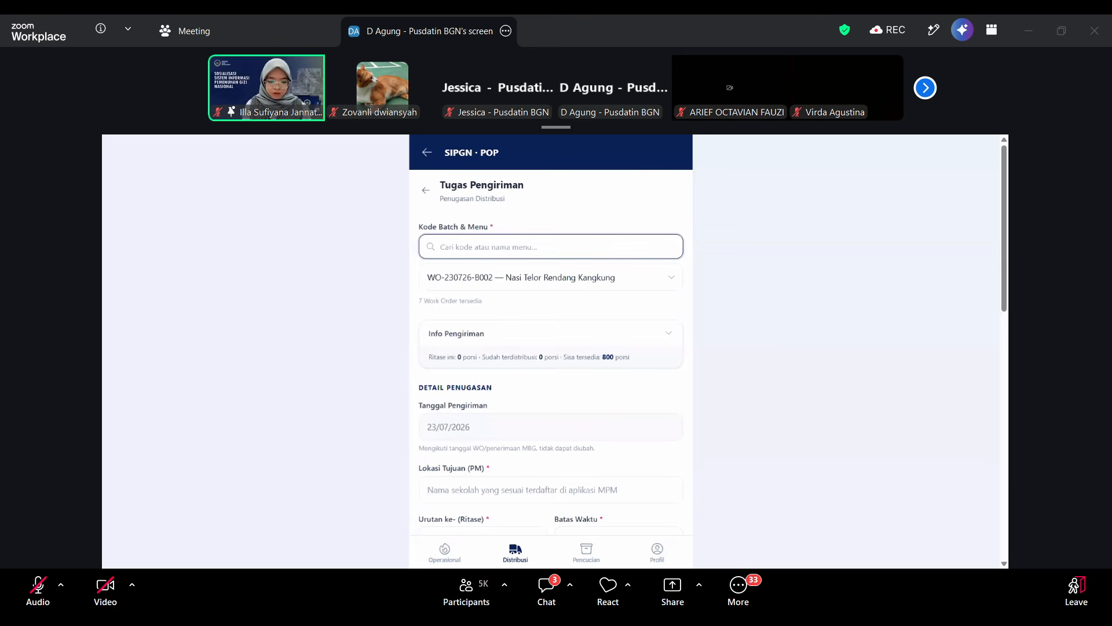
{"action": "type", "text": "kangkung"}
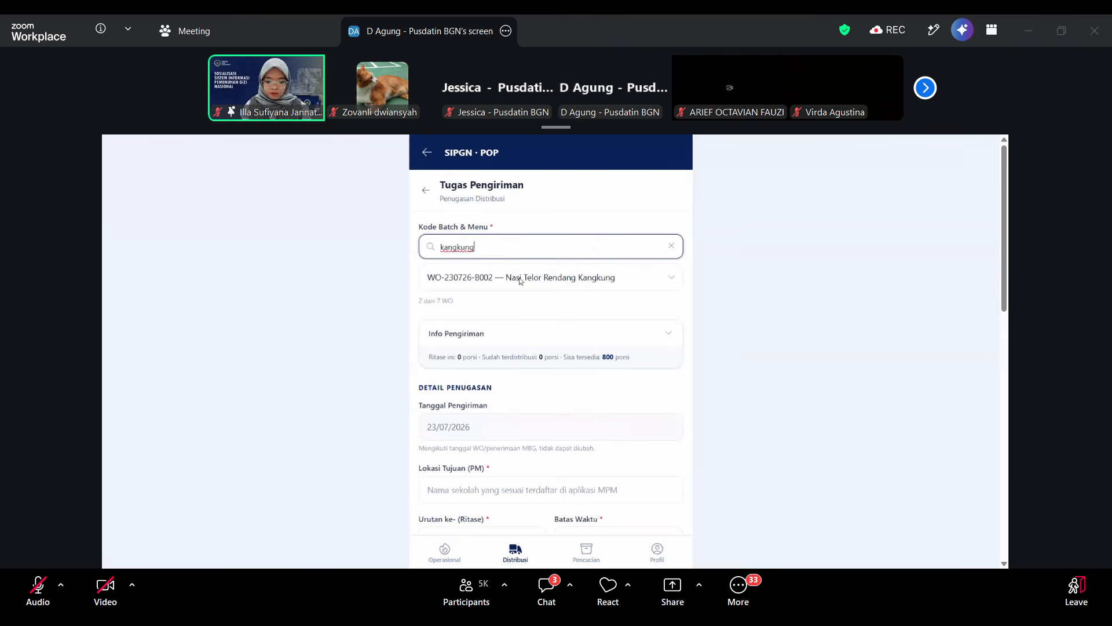
{"action": "left_click", "coordinate": [553, 282]}
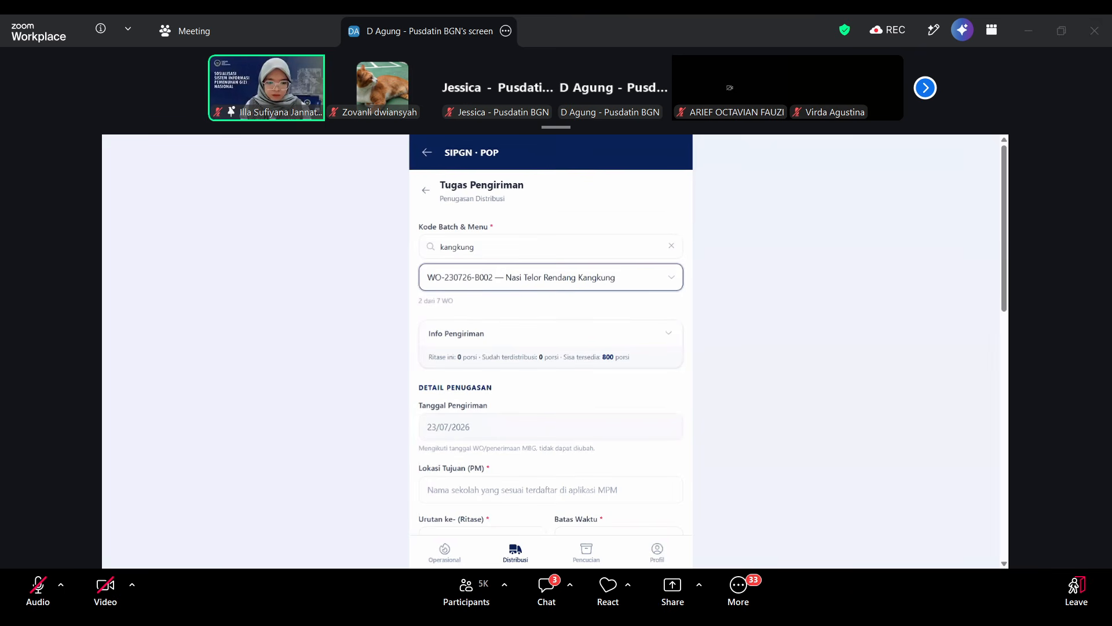
{"action": "left_click", "coordinate": [731, 289]}
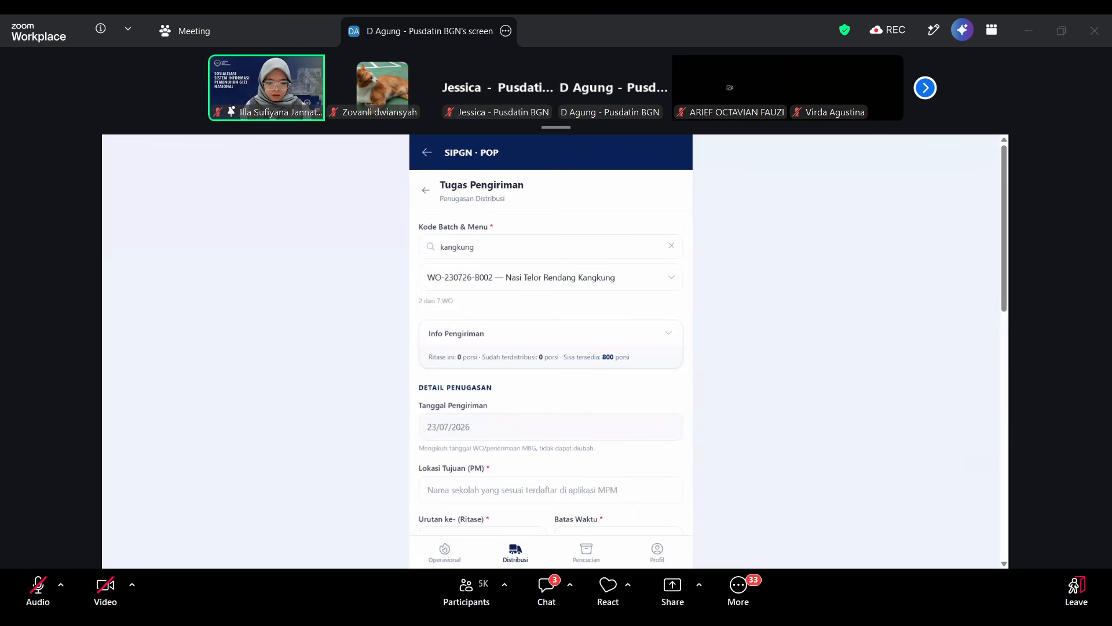
{"action": "left_click", "coordinate": [539, 275]}
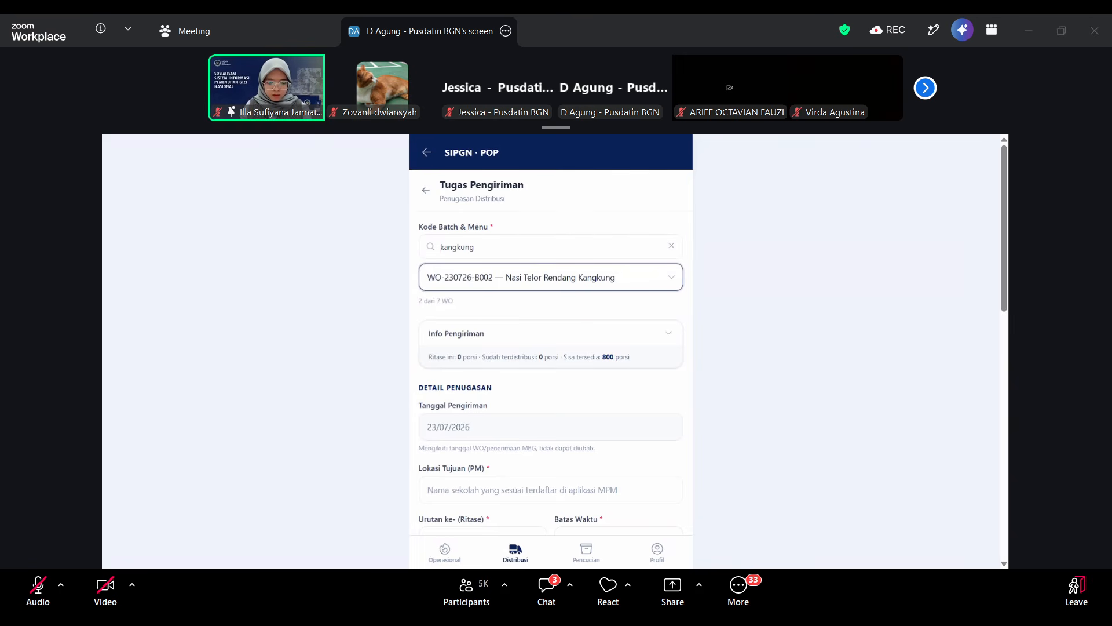
Check the Info Pengiriman section and enter "SD Kejambon, SMP Alhikmah" as the Lokasi Tujuan (PM).
{"action": "left_click", "coordinate": [524, 338]}
{"action": "scroll", "coordinate": [578, 416], "scroll_direction": "down", "scroll_amount": 1}
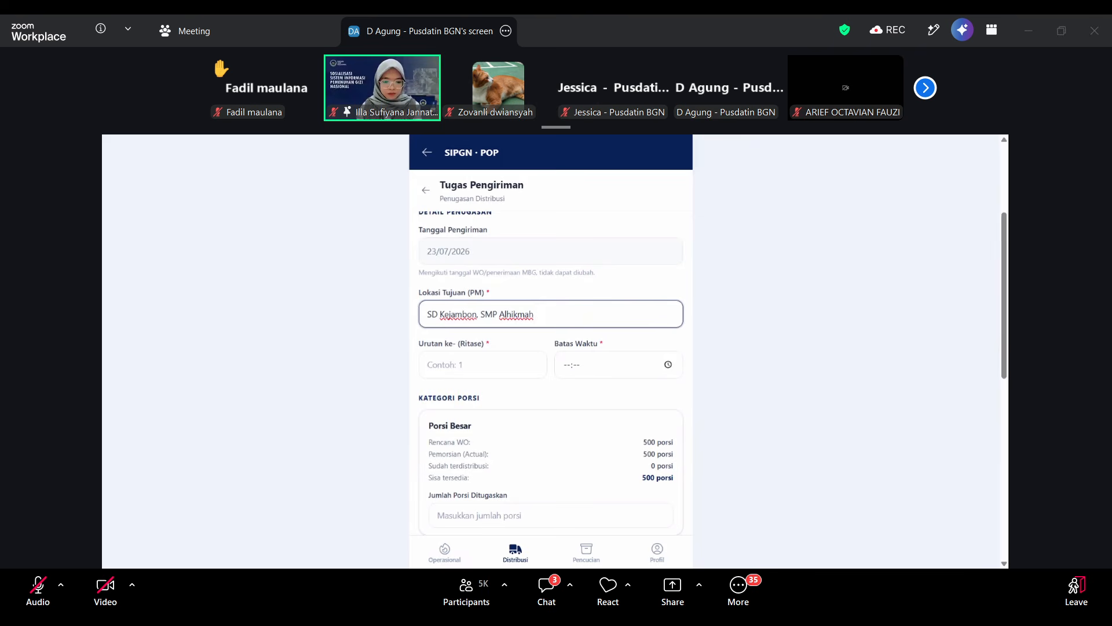
{"action": "type", "text": ","}
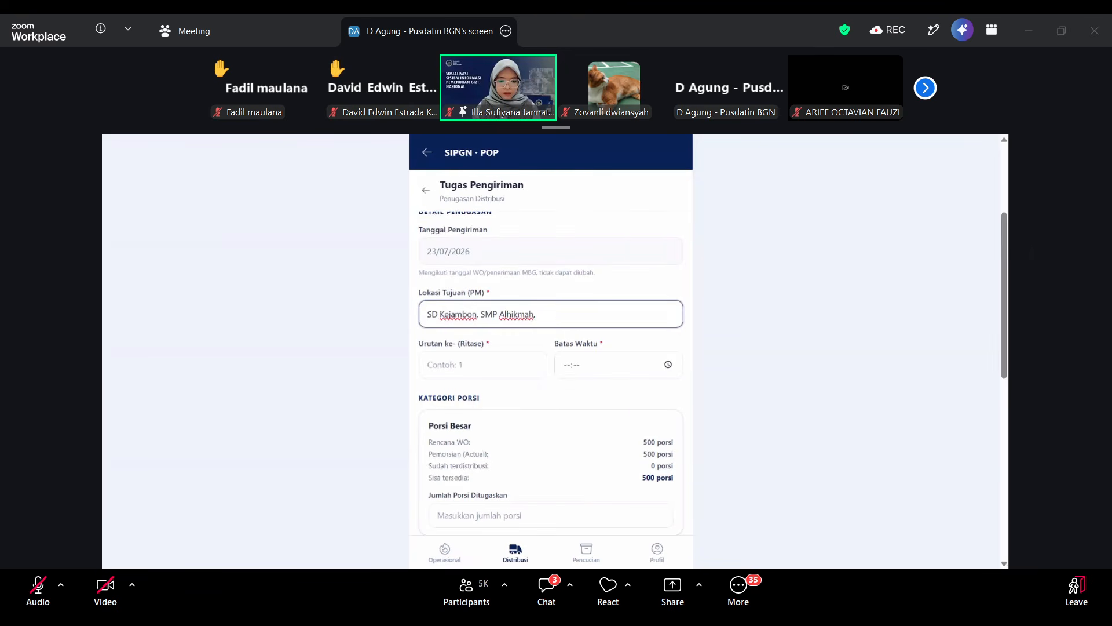
{"action": "key", "text": "BackSpace"}
{"action": "key", "text": "BackSpace"}
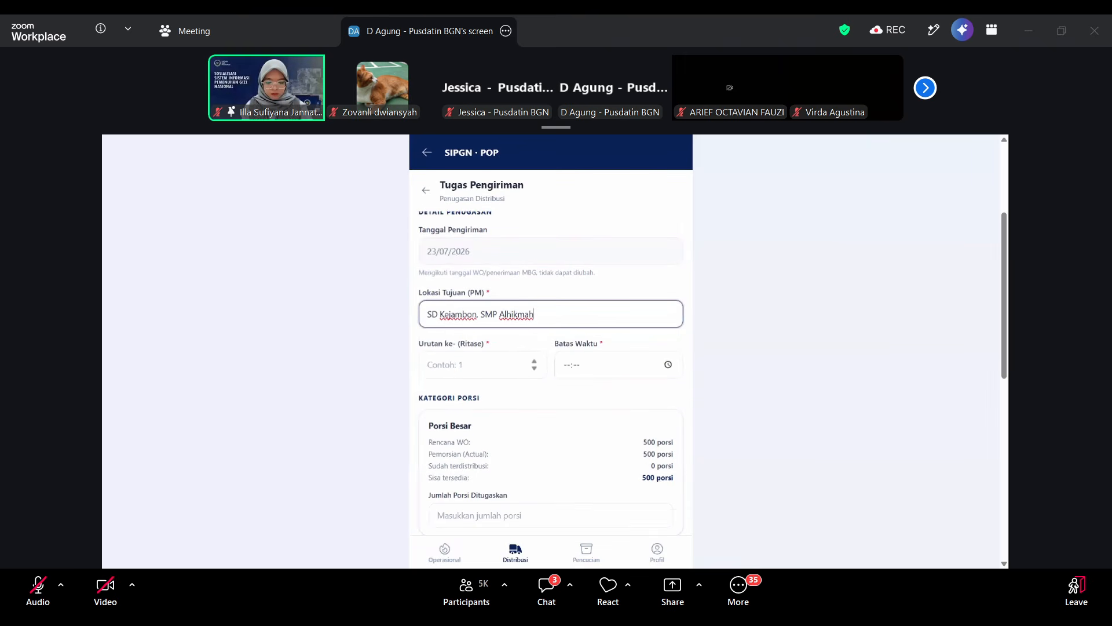
{"action": "left_click", "coordinate": [483, 365]}
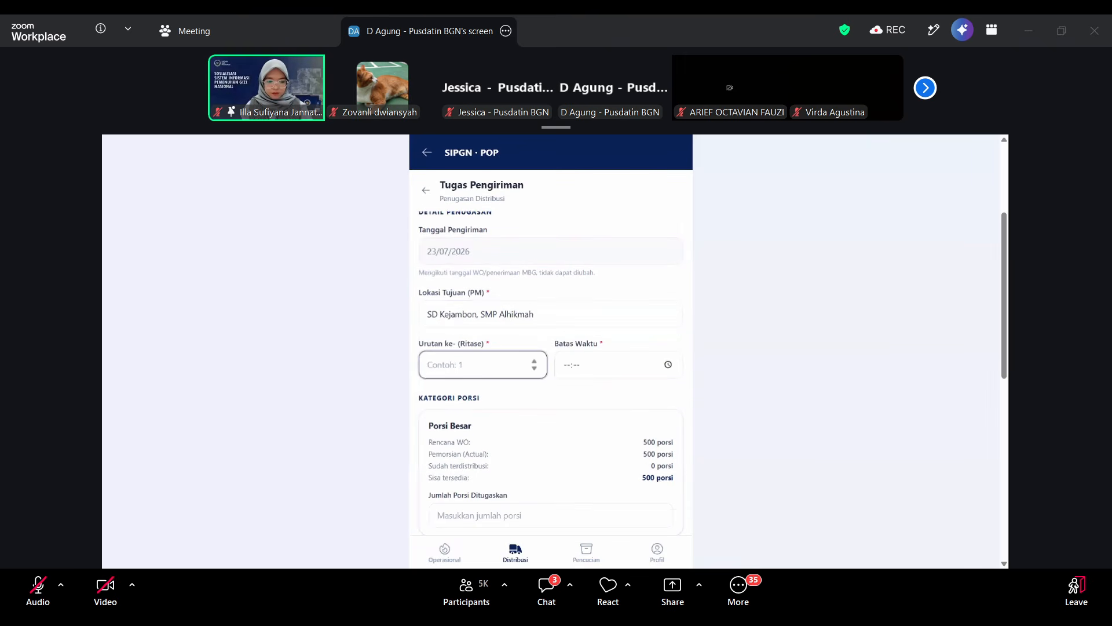
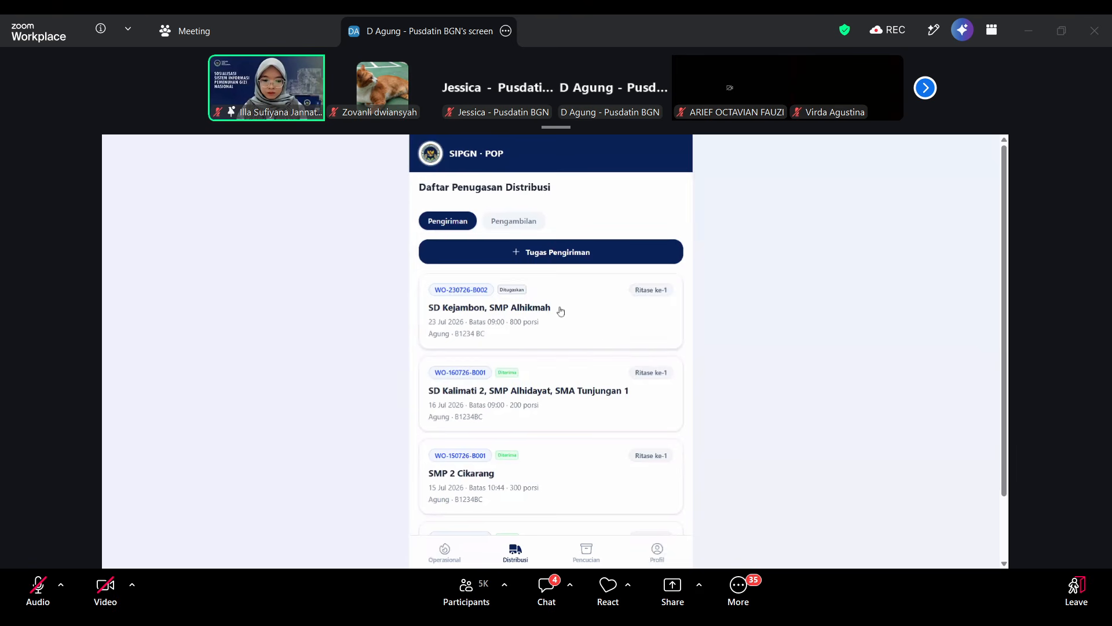
Open the SD Kejambon, SMP Alhikmah delivery task and review its portion details and the Fase 1 tray count, courier and vehicle plate fields.
{"action": "left_click", "coordinate": [582, 313]}
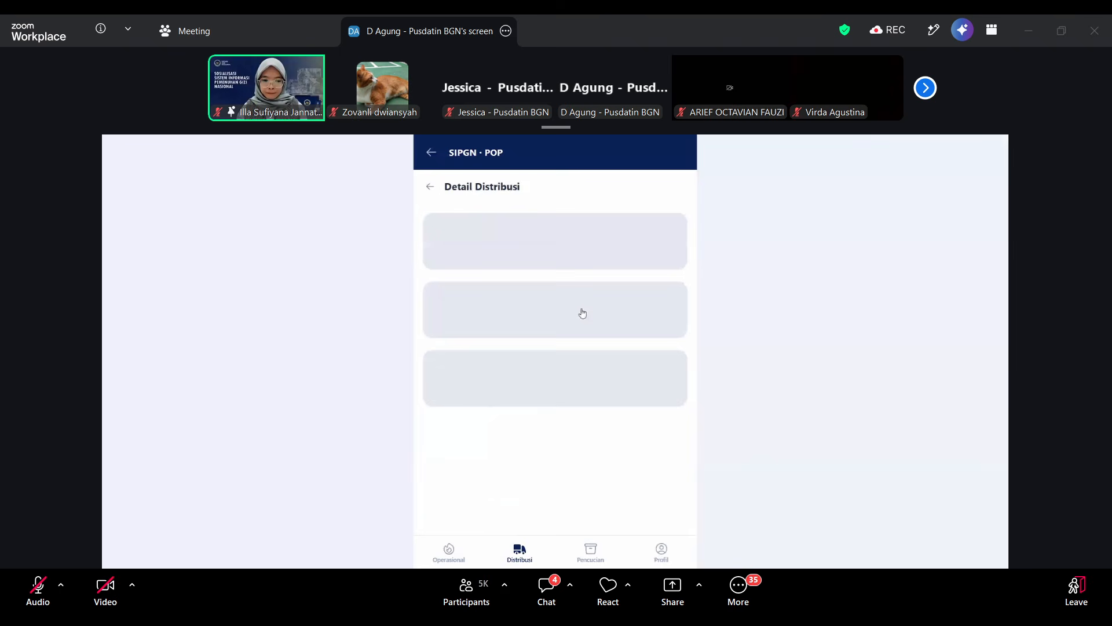
{"action": "scroll", "coordinate": [566, 309], "scroll_direction": "down", "scroll_amount": 2}
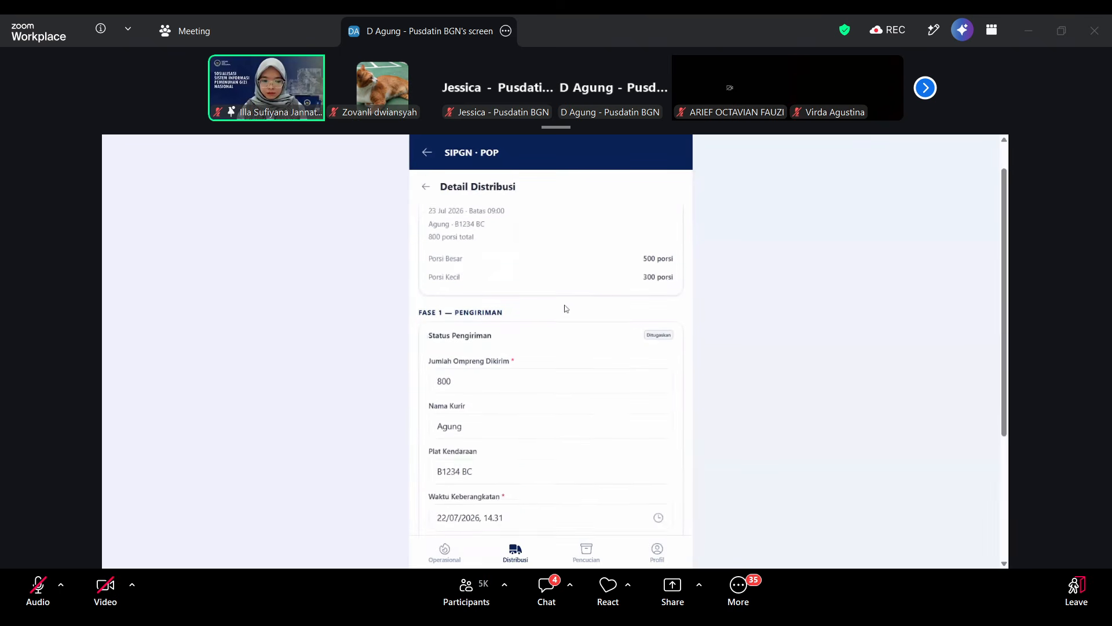
{"action": "scroll", "coordinate": [566, 309], "scroll_direction": "up", "scroll_amount": 3}
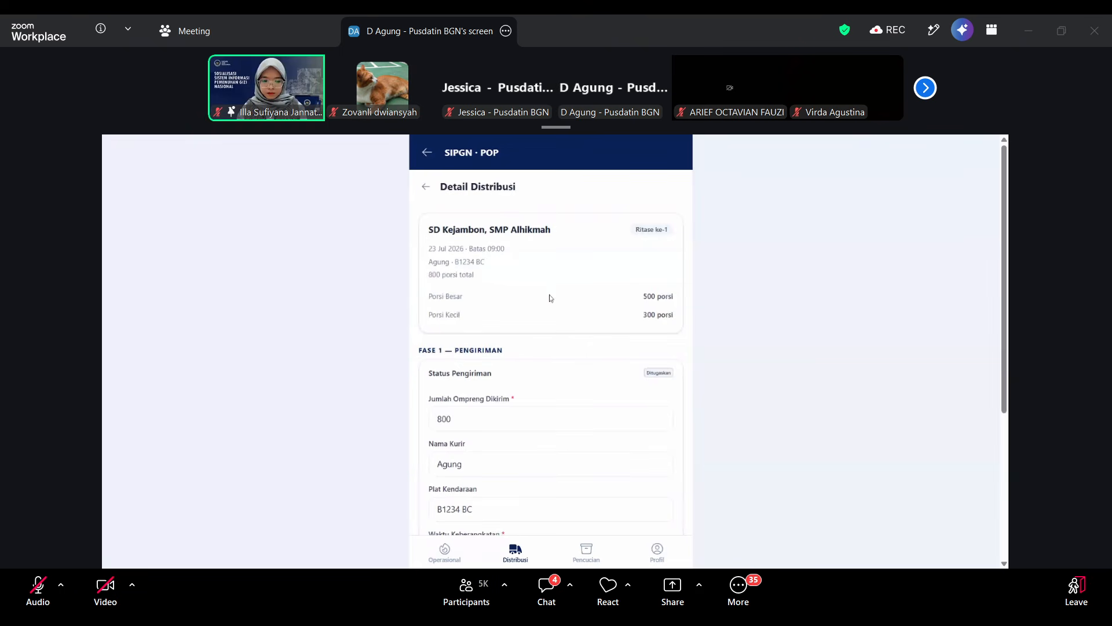
{"action": "scroll", "coordinate": [514, 344], "scroll_direction": "down", "scroll_amount": 1}
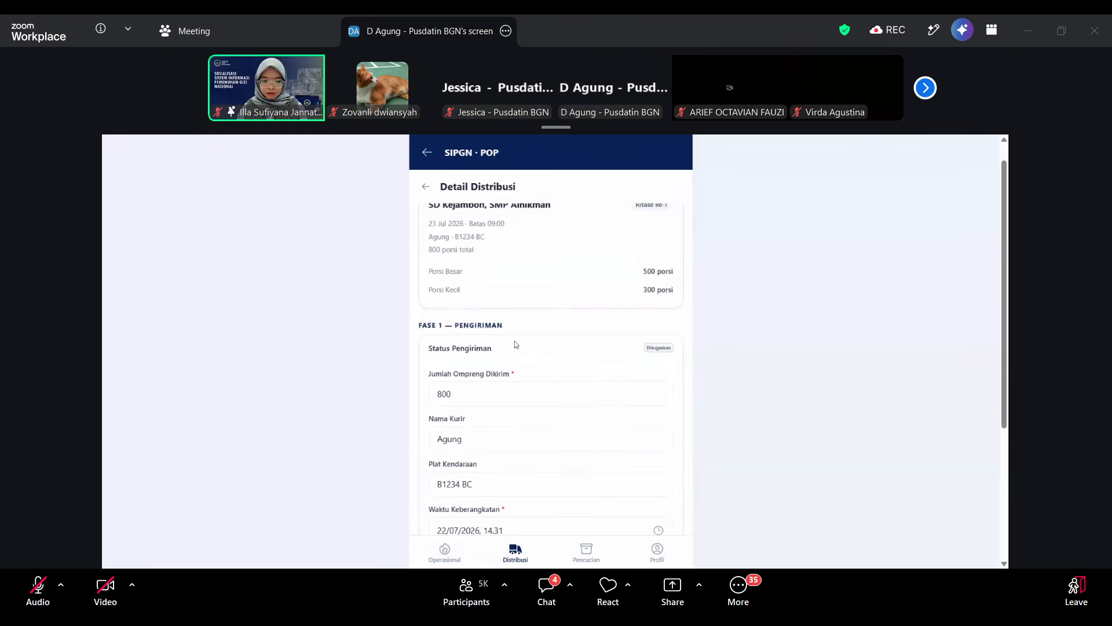
{"action": "scroll", "coordinate": [516, 344], "scroll_direction": "down", "scroll_amount": 1}
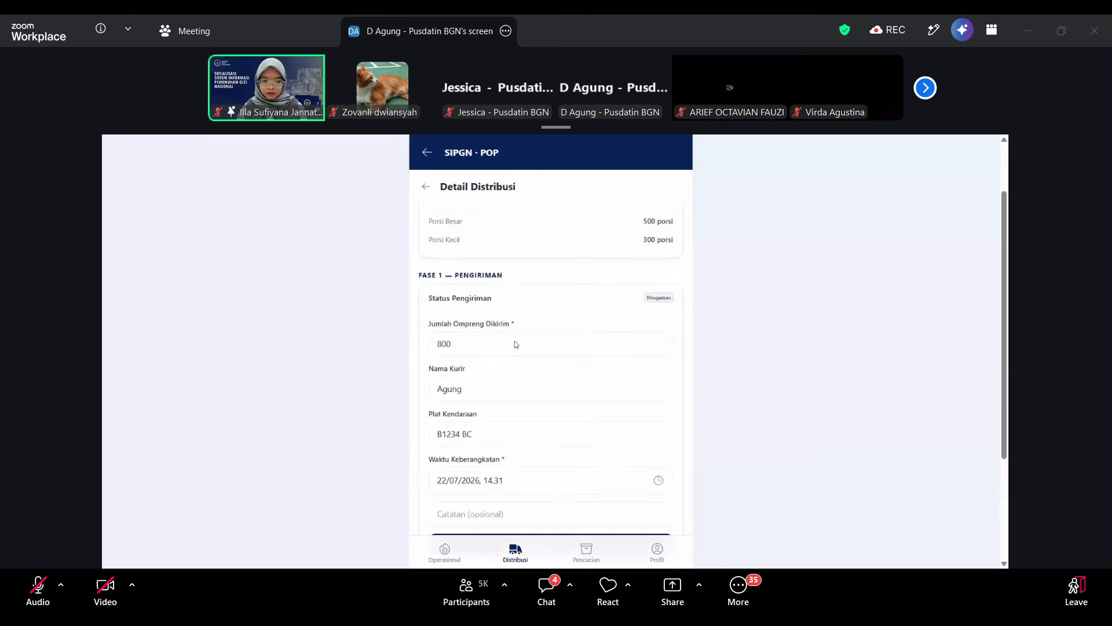
{"action": "scroll", "coordinate": [514, 344], "scroll_direction": "down", "scroll_amount": 2}
{"action": "scroll", "coordinate": [515, 341], "scroll_direction": "down", "scroll_amount": 2}
{"action": "scroll", "coordinate": [515, 341], "scroll_direction": "up", "scroll_amount": 3}
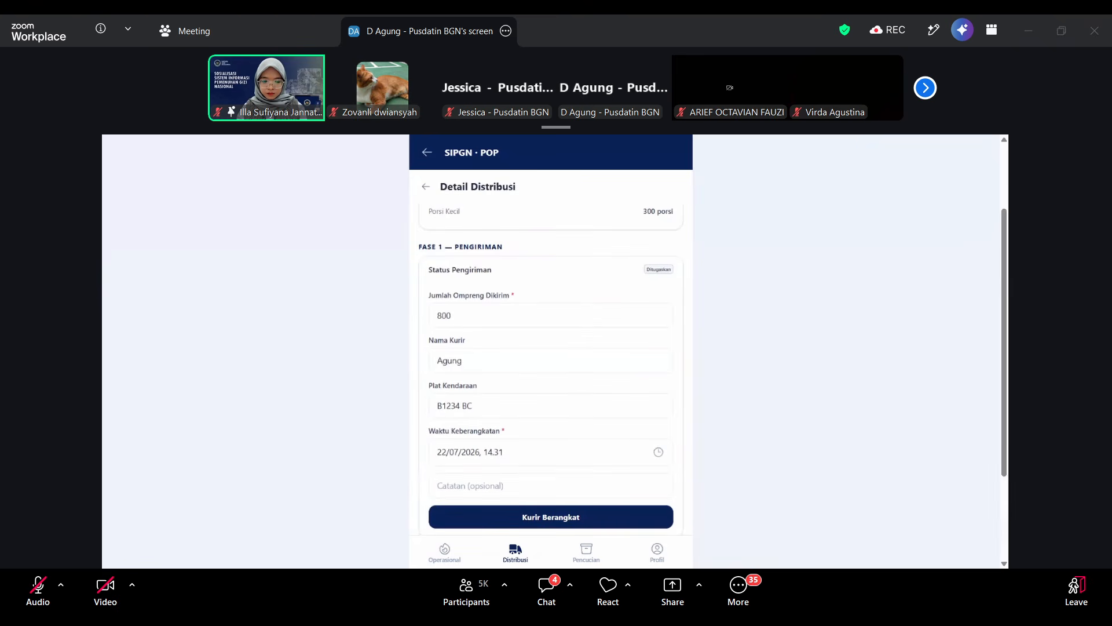
{"action": "left_click", "coordinate": [497, 313]}
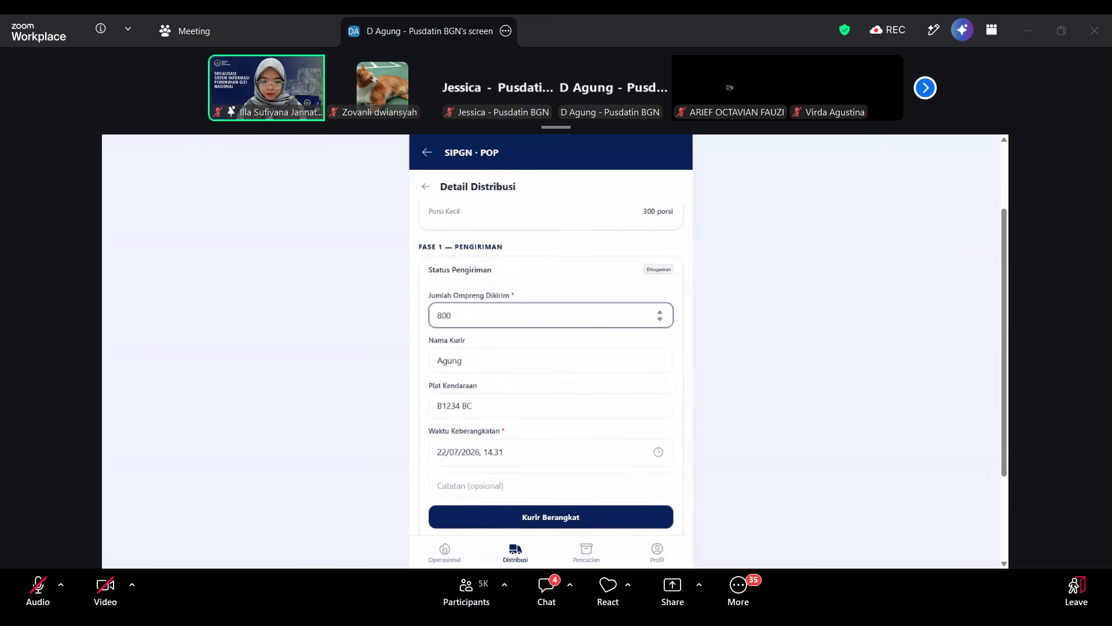
{"action": "left_click", "coordinate": [462, 360]}
{"action": "left_click", "coordinate": [472, 406]}
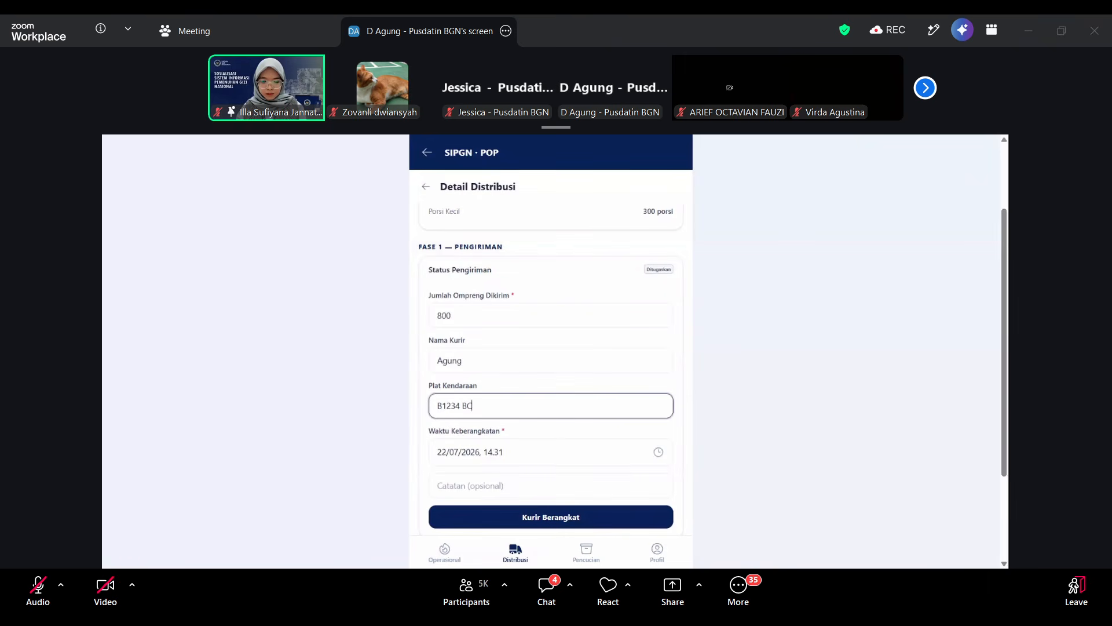
Set the Waktu Keberangkatan to 23/07/2026, 07.31 and record the courier's departure.
{"action": "left_click", "coordinate": [529, 452]}
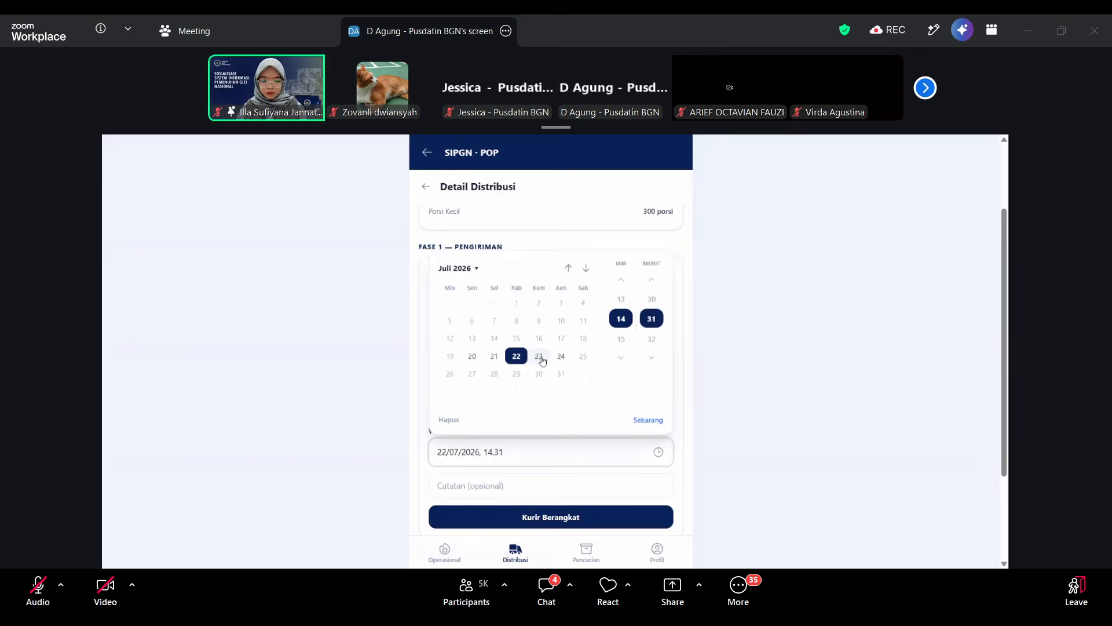
{"action": "left_click", "coordinate": [539, 357]}
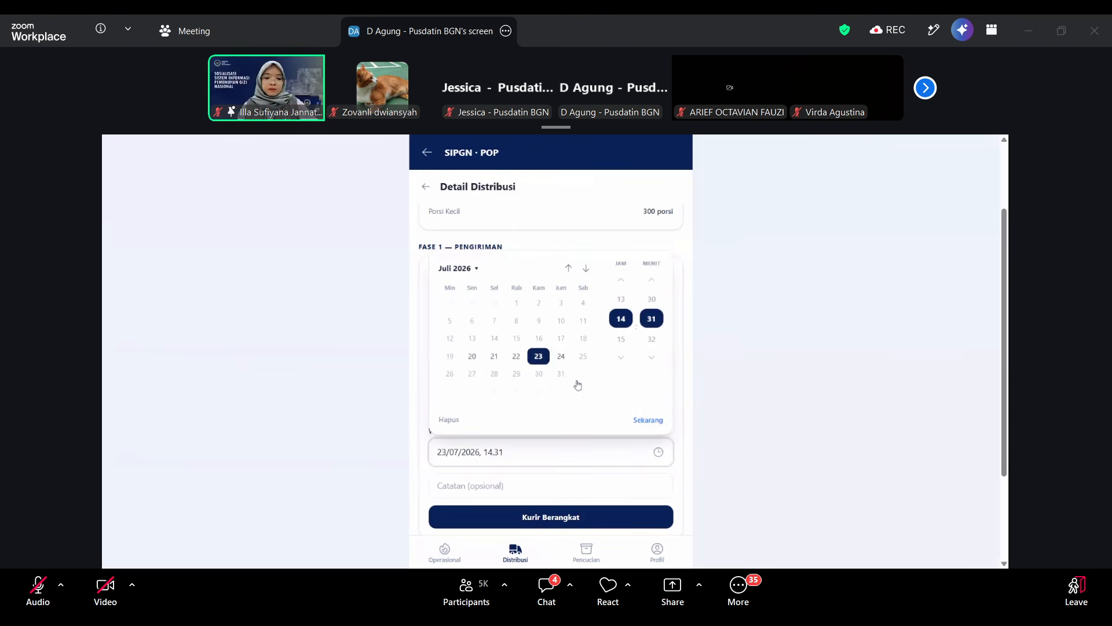
{"action": "left_click", "coordinate": [620, 281]}
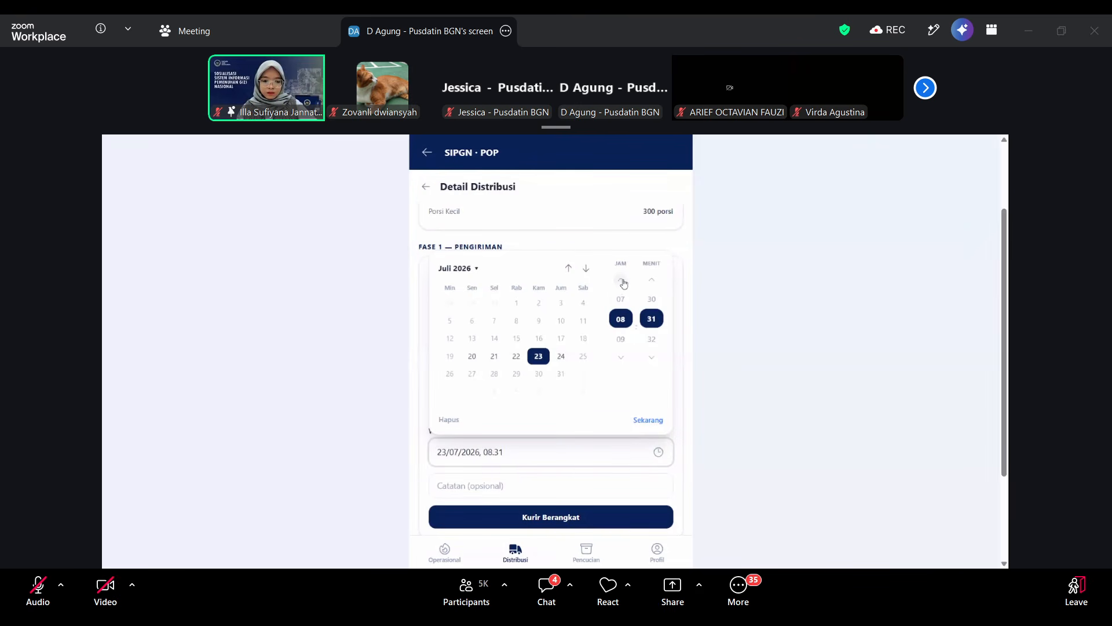
{"action": "left_click", "coordinate": [725, 391]}
{"action": "scroll", "coordinate": [514, 465], "scroll_direction": "down", "scroll_amount": 2}
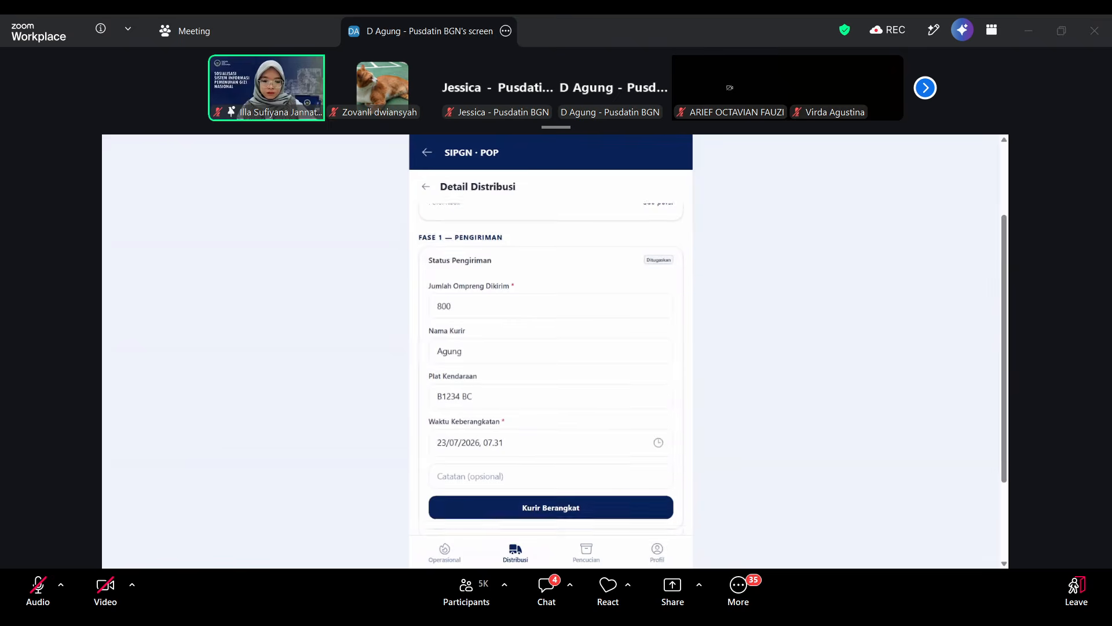
{"action": "left_click", "coordinate": [554, 438]}
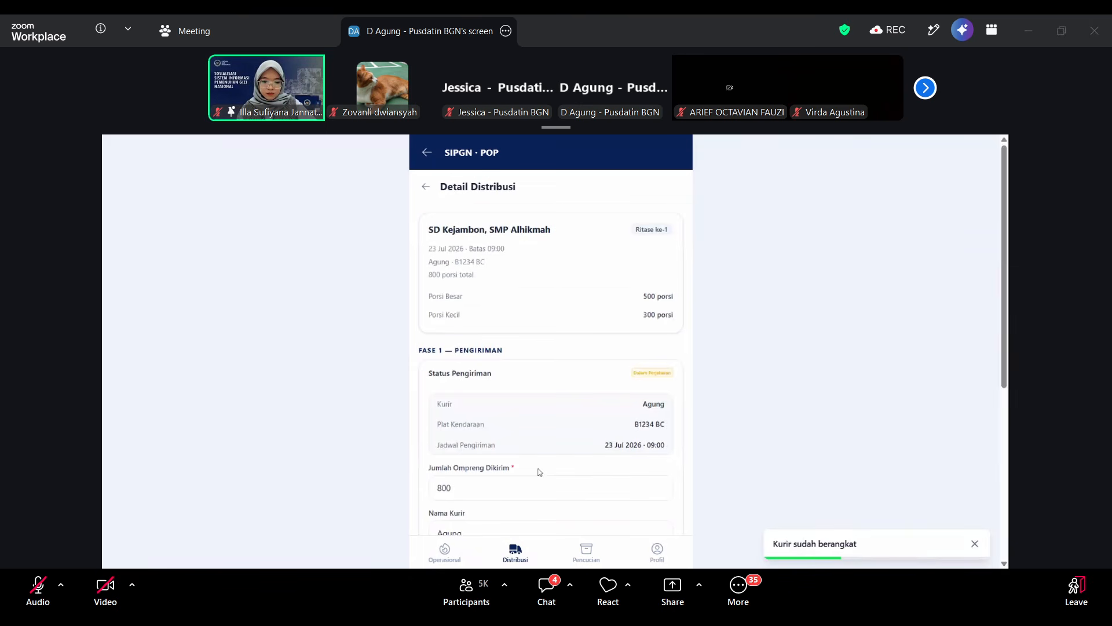
Set the Waktu Diterima di Tujuan to 23/07/2026, 10.31 and confirm receipt of the delivery at the destination.
{"action": "scroll", "coordinate": [539, 472], "scroll_direction": "down", "scroll_amount": 2}
{"action": "scroll", "coordinate": [539, 472], "scroll_direction": "down", "scroll_amount": 1}
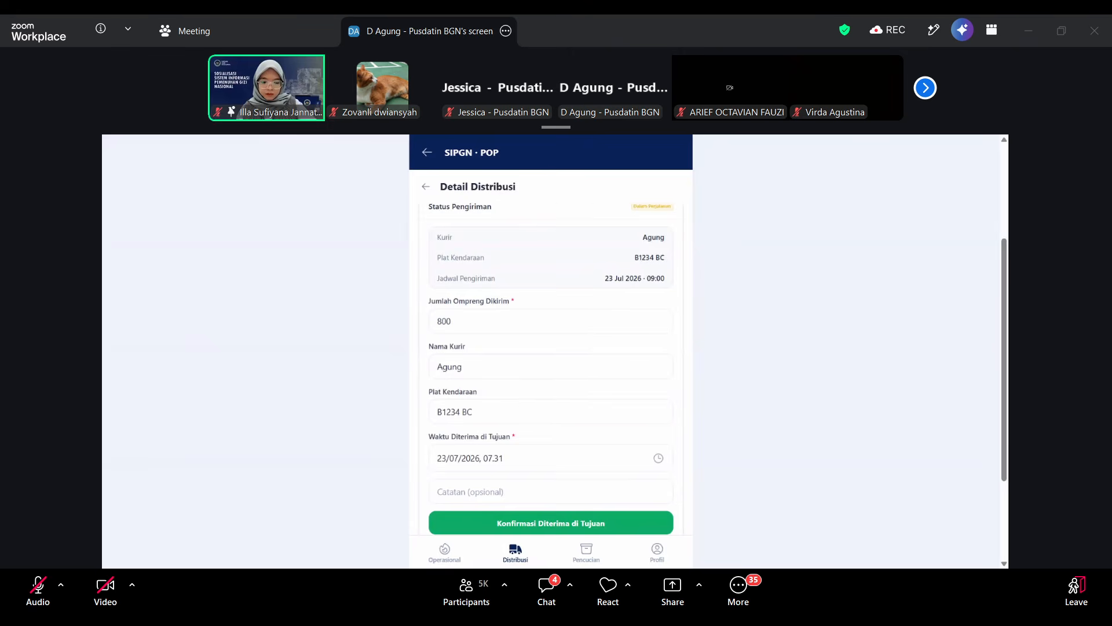
{"action": "left_click", "coordinate": [519, 461]}
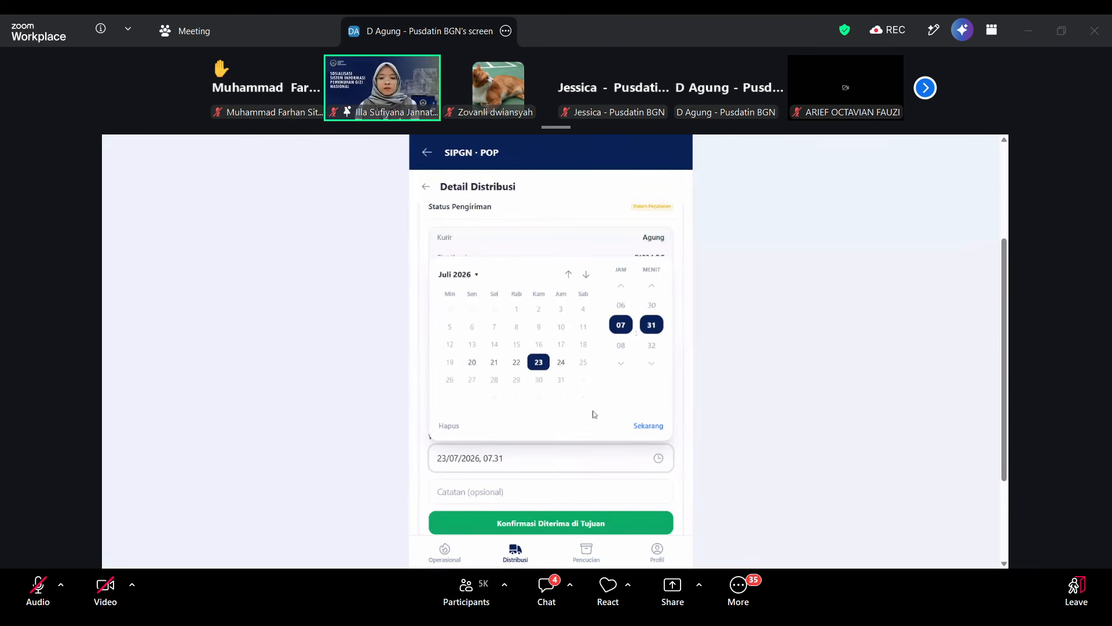
{"action": "left_click", "coordinate": [622, 365]}
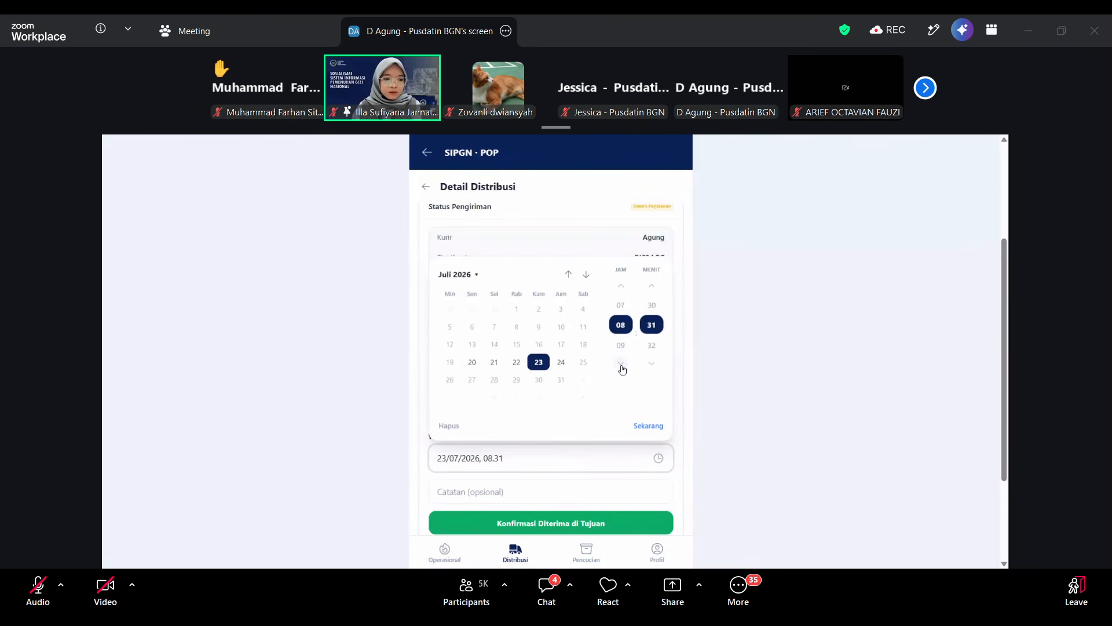
{"action": "left_click", "coordinate": [623, 364]}
{"action": "left_click", "coordinate": [625, 363]}
{"action": "left_click", "coordinate": [703, 374]}
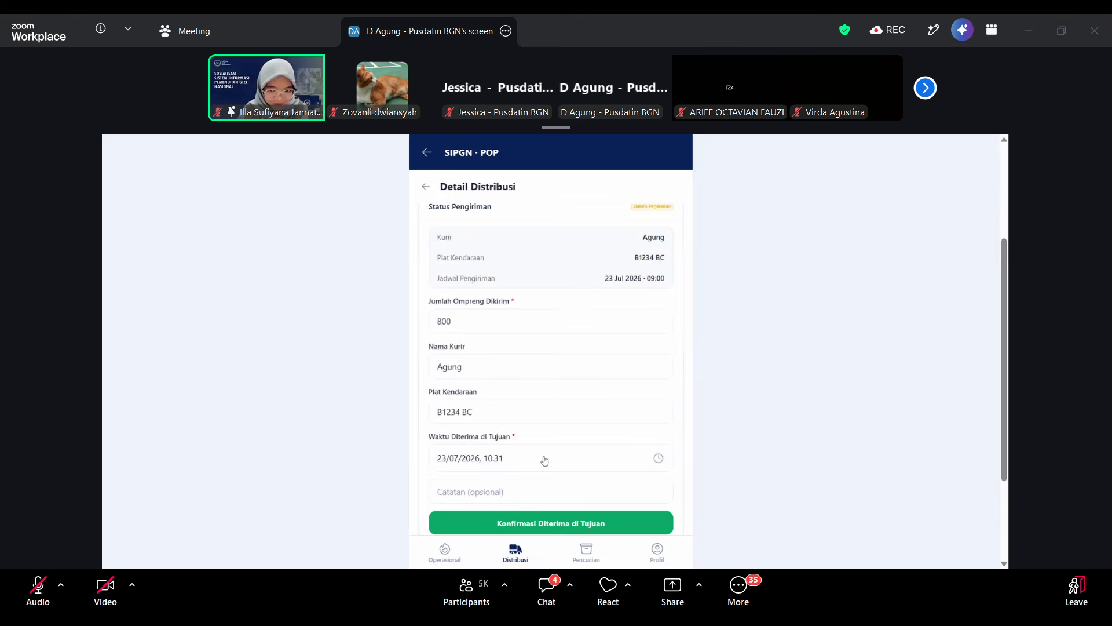
{"action": "scroll", "coordinate": [562, 458], "scroll_direction": "down", "scroll_amount": 2}
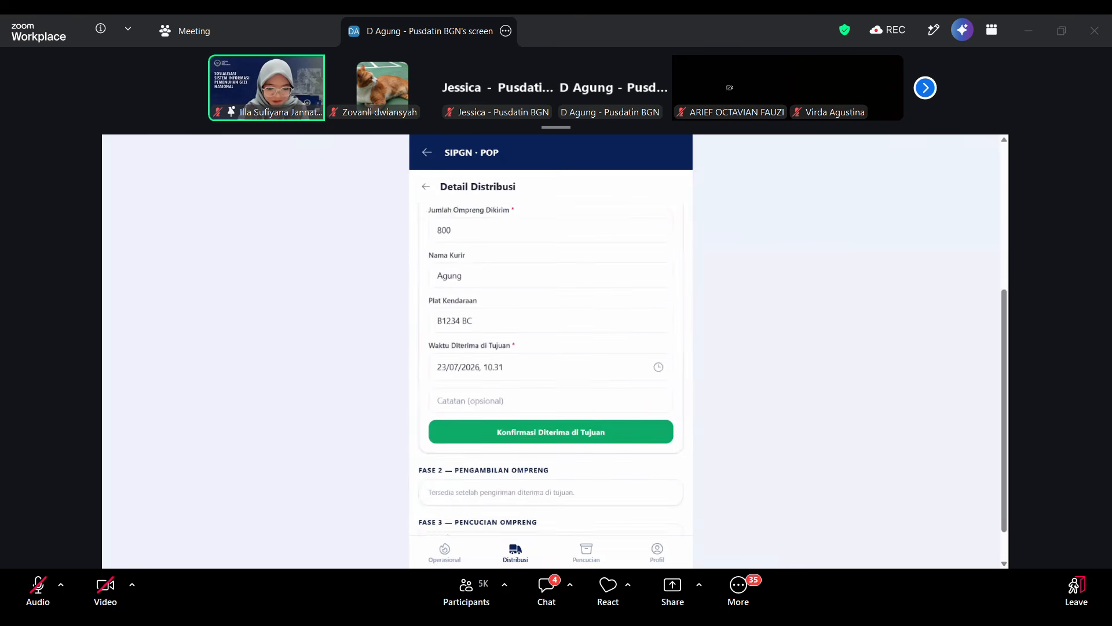
{"action": "left_click", "coordinate": [566, 422]}
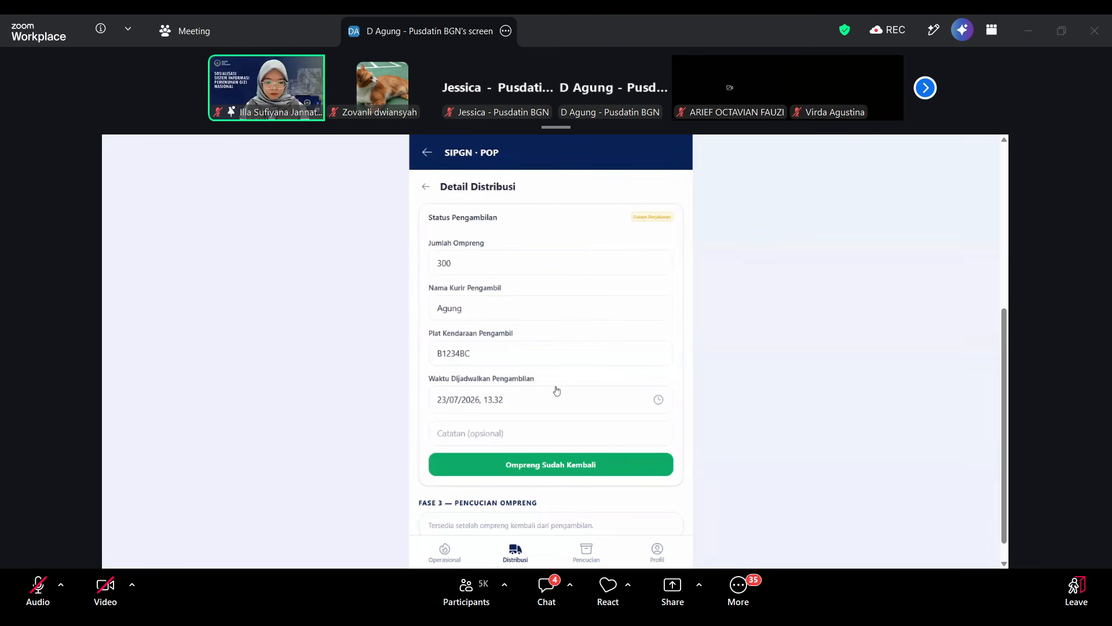
Set the Waktu Selesai Cuci to 23/07/2026, 17.36 and complete the tray washing phase.
{"action": "scroll", "coordinate": [562, 249], "scroll_direction": "up", "scroll_amount": 4}
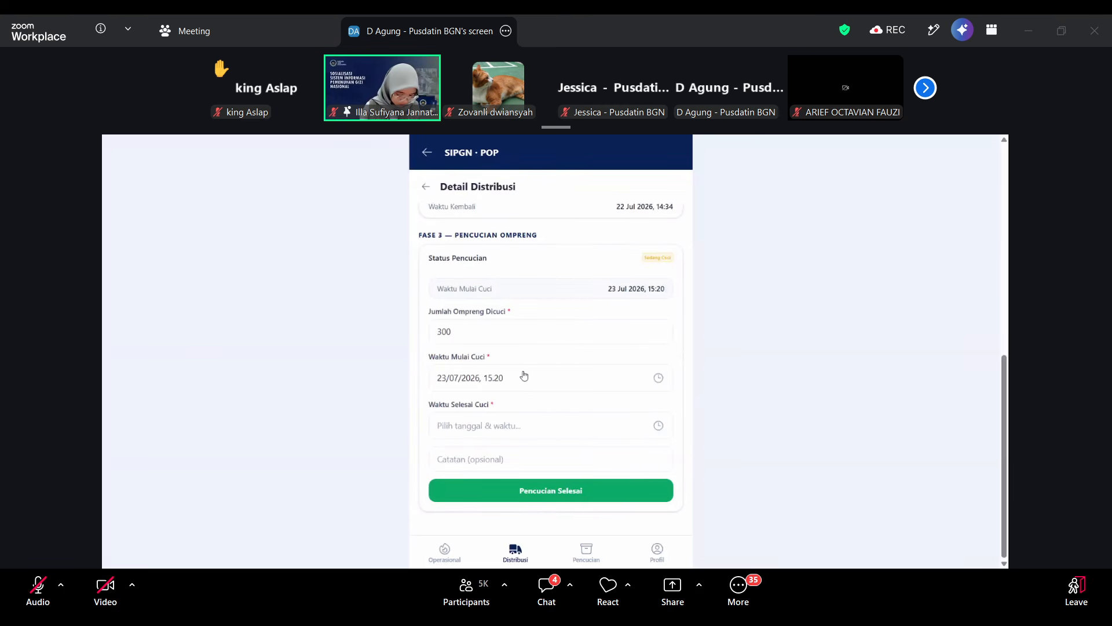
{"action": "left_click", "coordinate": [525, 427]}
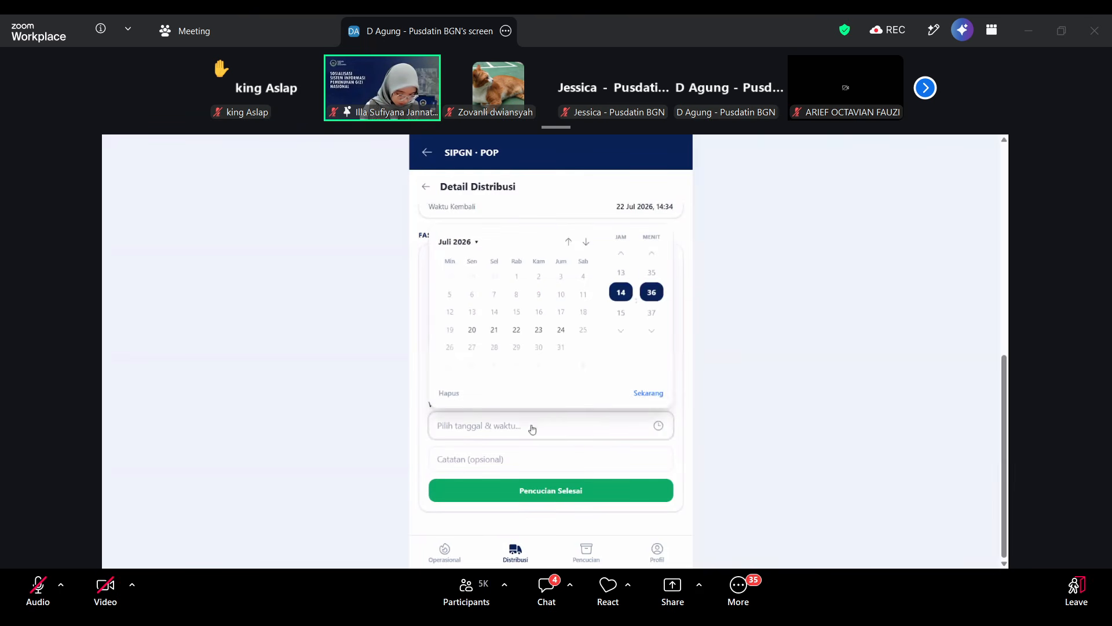
{"action": "left_click", "coordinate": [539, 330]}
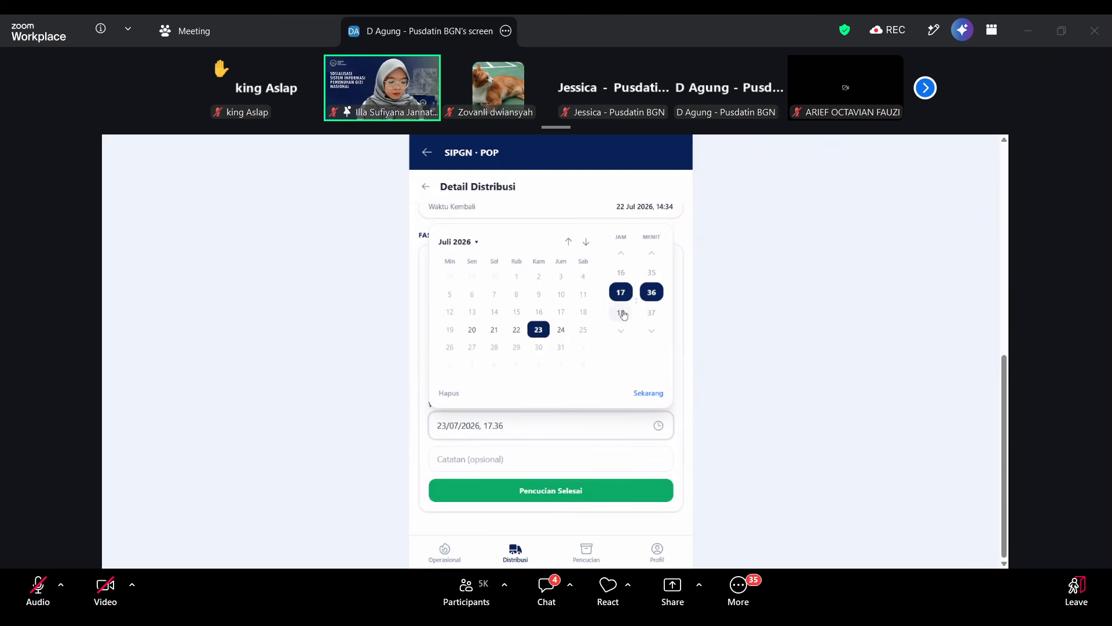
{"action": "left_click", "coordinate": [731, 375]}
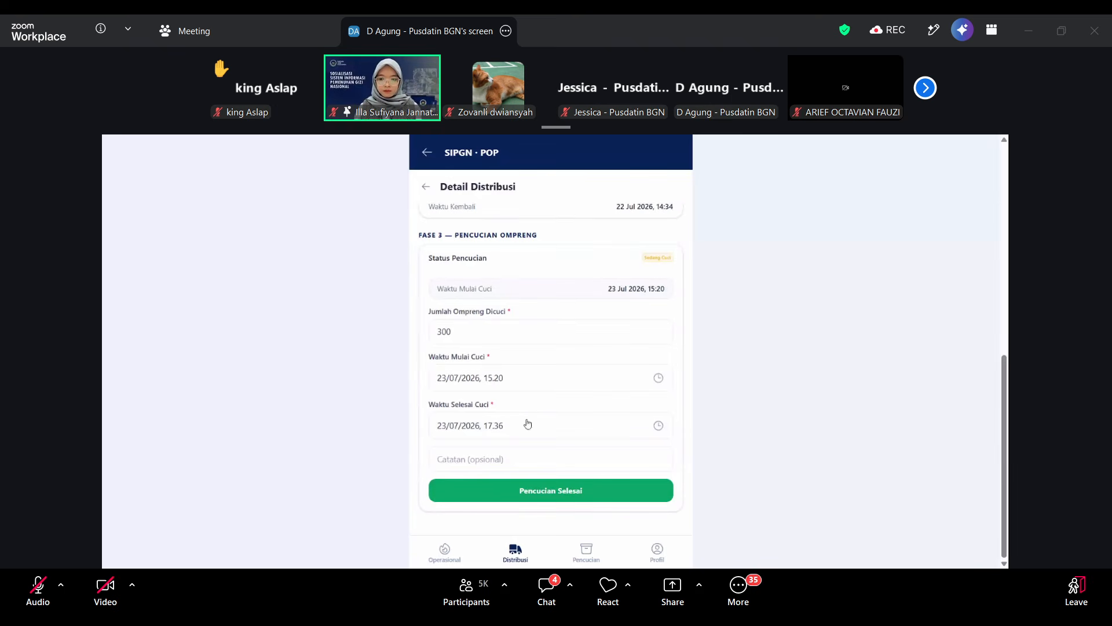
{"action": "left_click", "coordinate": [549, 492]}
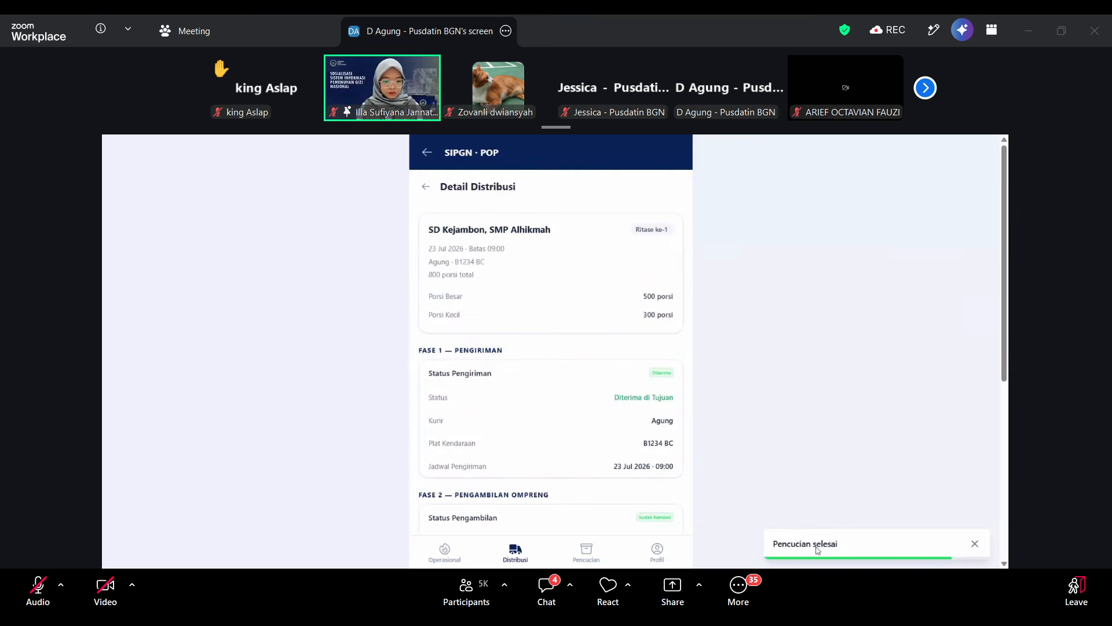
{"action": "scroll", "coordinate": [586, 456], "scroll_direction": "down", "scroll_amount": 6}
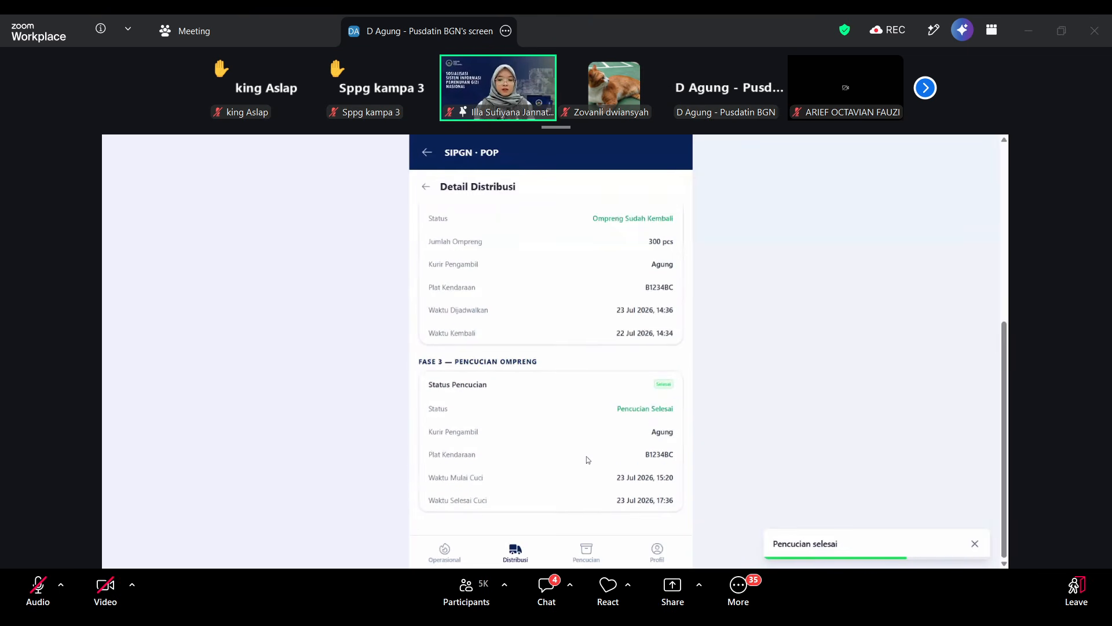